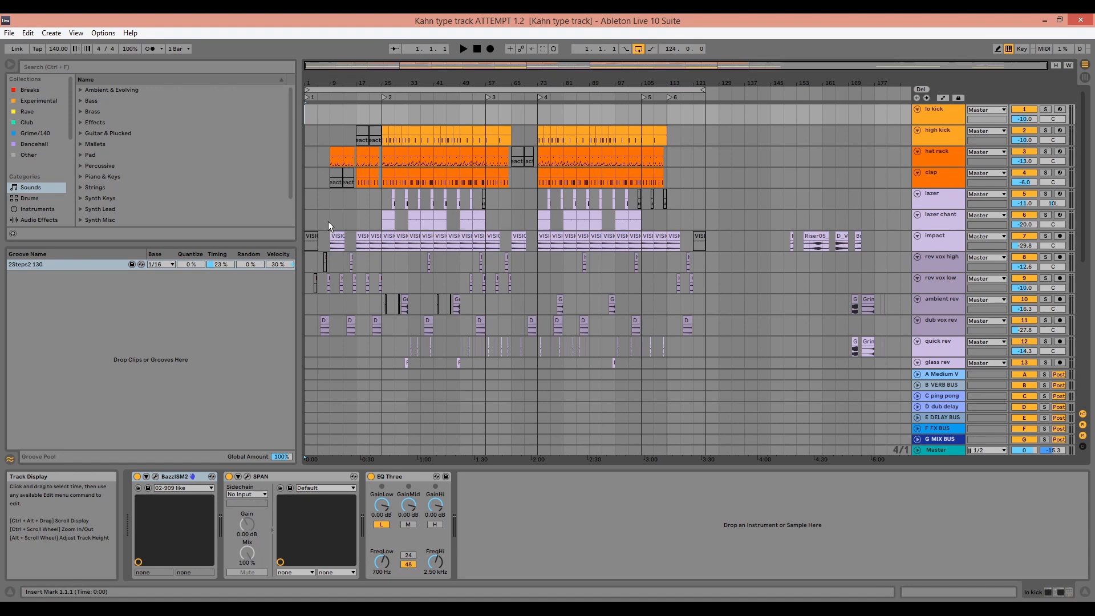
- Play the intro from bar 1 and inspect the MIDI notes in the first saw 'bass' clip
{"action": "key", "text": "space"}
{"action": "scroll", "coordinate": [312, 204], "scroll_direction": "down", "scroll_amount": 4}
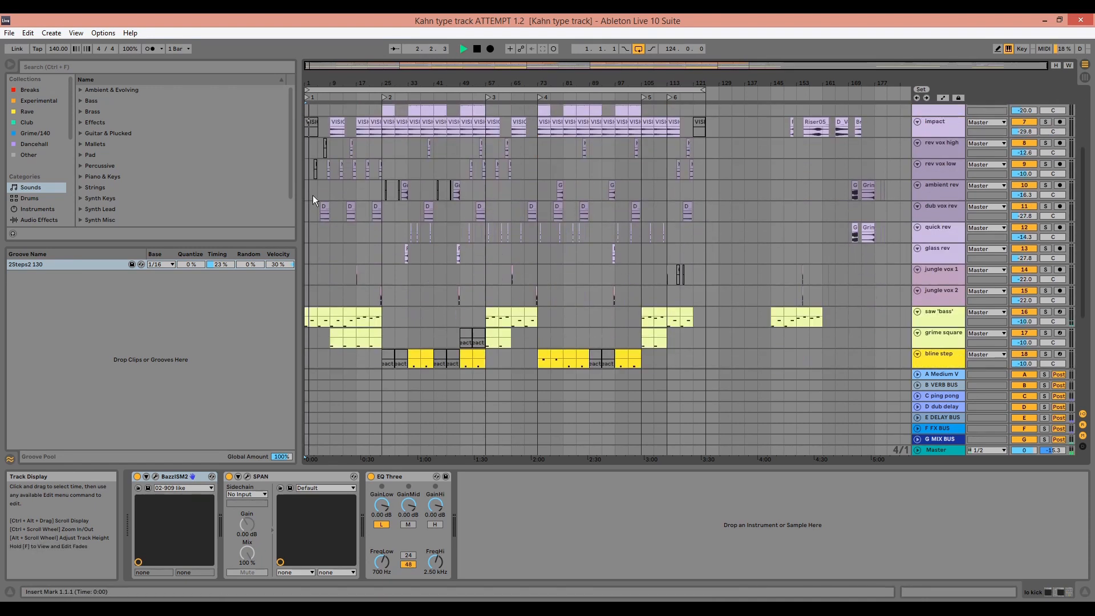
{"action": "left_click_drag", "start_coordinate": [313, 83], "coordinate": [304, 120]}
{"action": "scroll", "coordinate": [377, 269], "scroll_direction": "down", "scroll_amount": 2}
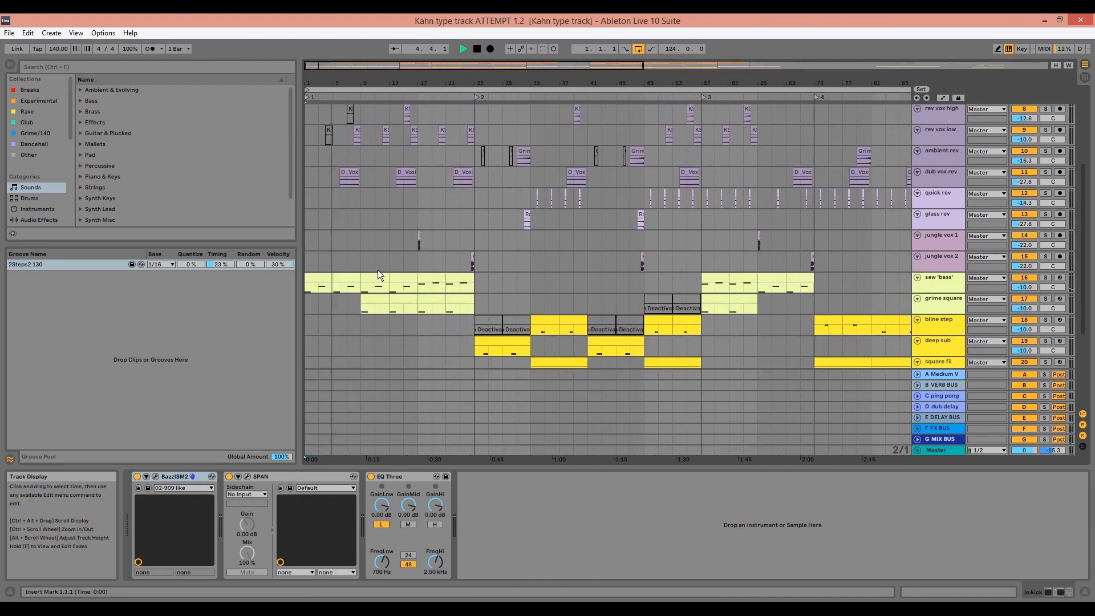
{"action": "key", "text": "space"}
{"action": "double_click", "coordinate": [324, 279]}
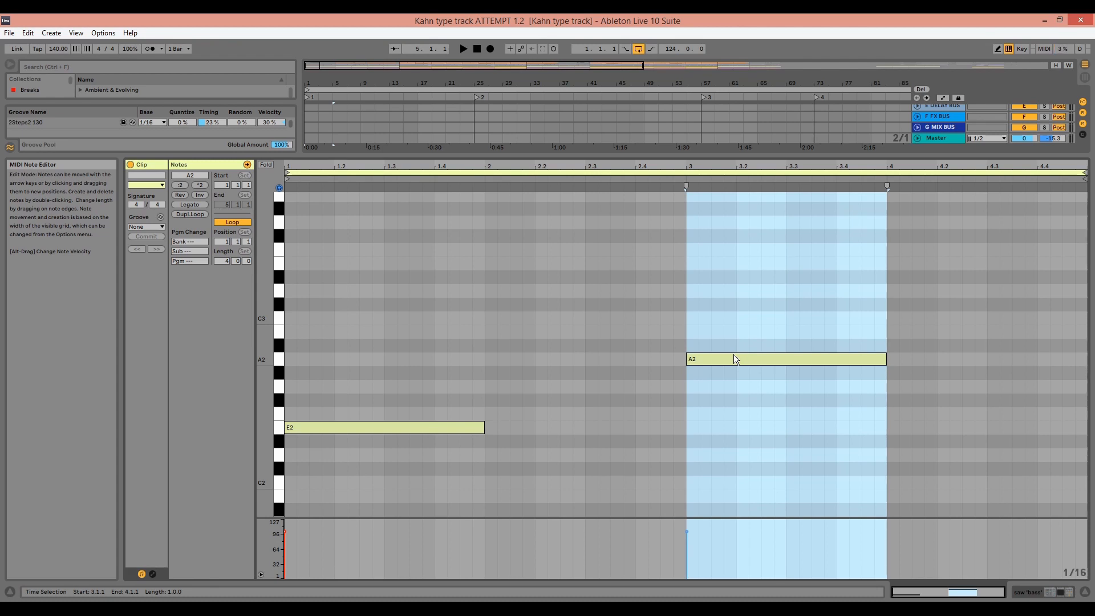
{"action": "key", "text": "shift+Tab"}
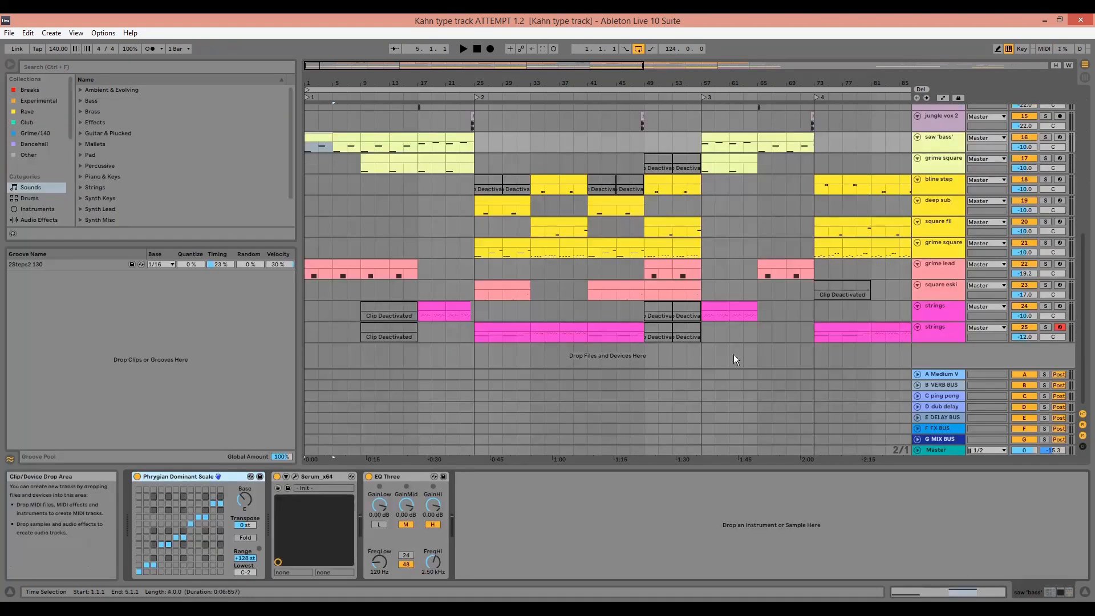
- Play the second part of the intro from bar 9 and review the drum tracks
{"action": "scroll", "coordinate": [444, 184], "scroll_direction": "up", "scroll_amount": 5}
{"action": "scroll", "coordinate": [444, 183], "scroll_direction": "up", "scroll_amount": 2}
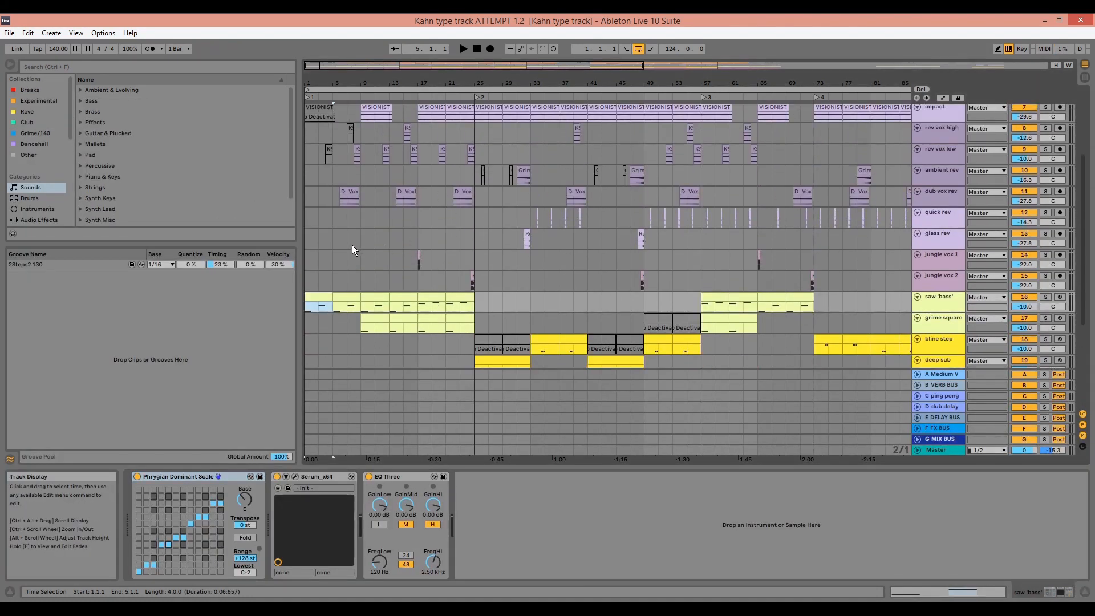
{"action": "left_click", "coordinate": [362, 276]}
{"action": "key", "text": "space"}
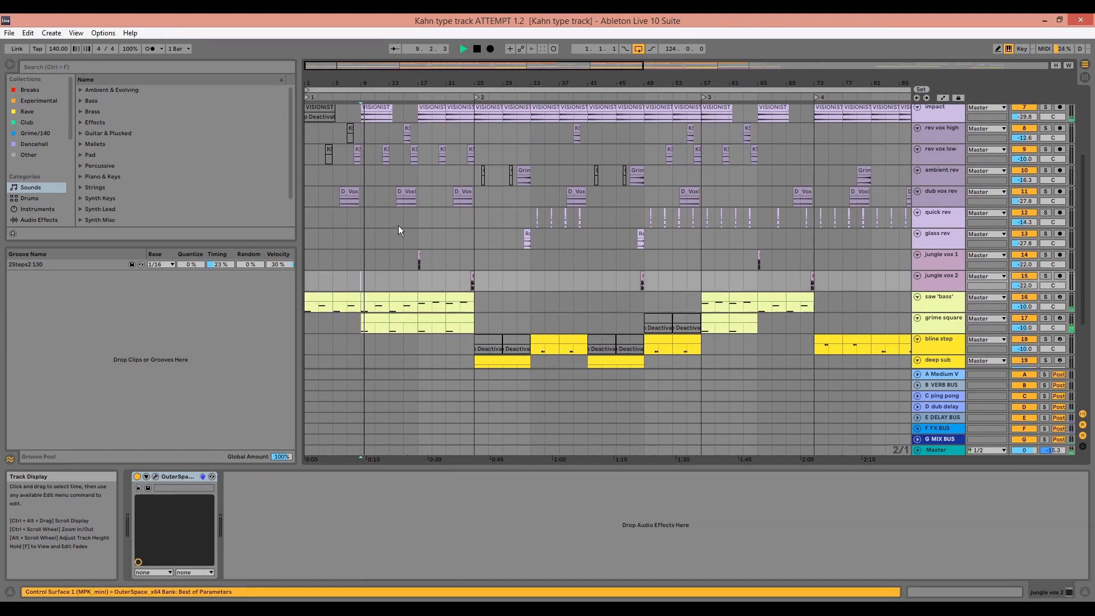
{"action": "scroll", "coordinate": [398, 225], "scroll_direction": "up", "scroll_amount": 1}
{"action": "scroll", "coordinate": [398, 226], "scroll_direction": "up", "scroll_amount": 6}
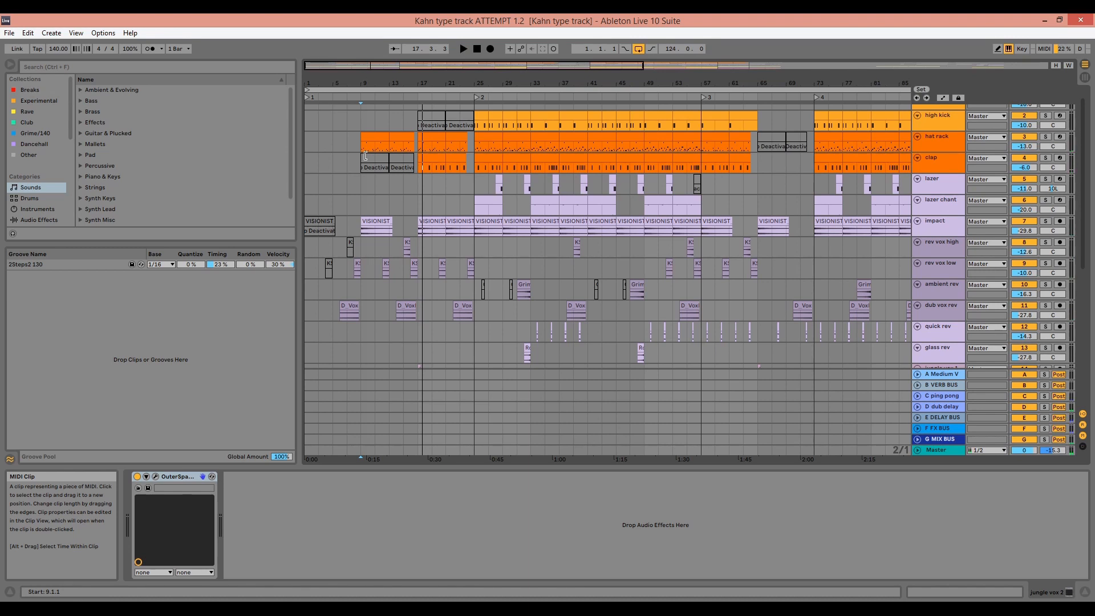
- Solo the first grime square track and play its first clip from bar 9
{"action": "scroll", "coordinate": [394, 184], "scroll_direction": "down", "scroll_amount": 6}
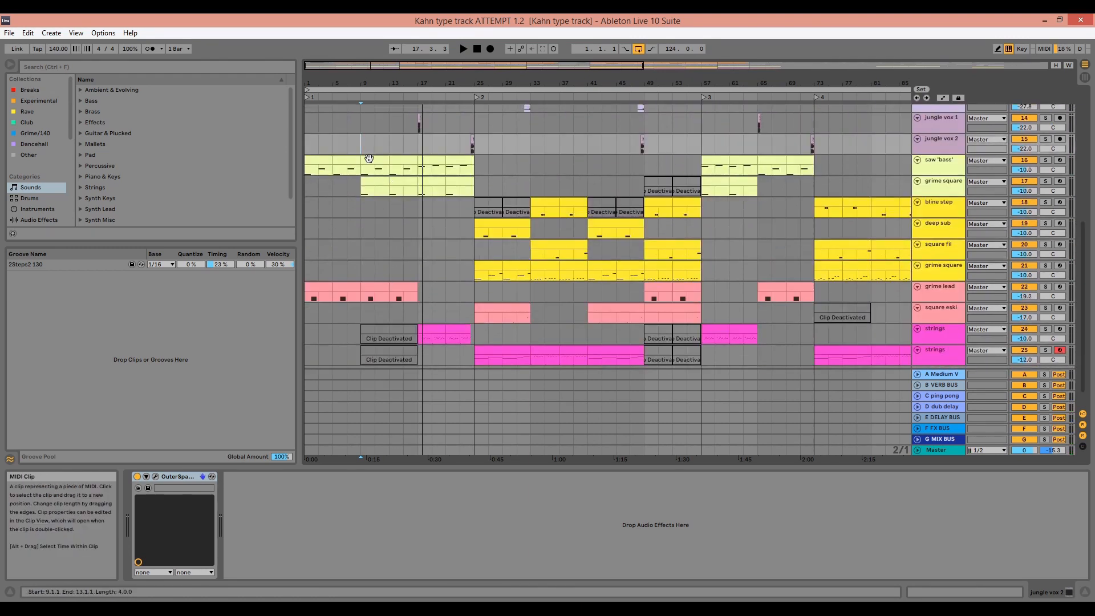
{"action": "left_click", "coordinate": [372, 191]}
{"action": "key", "text": "space"}
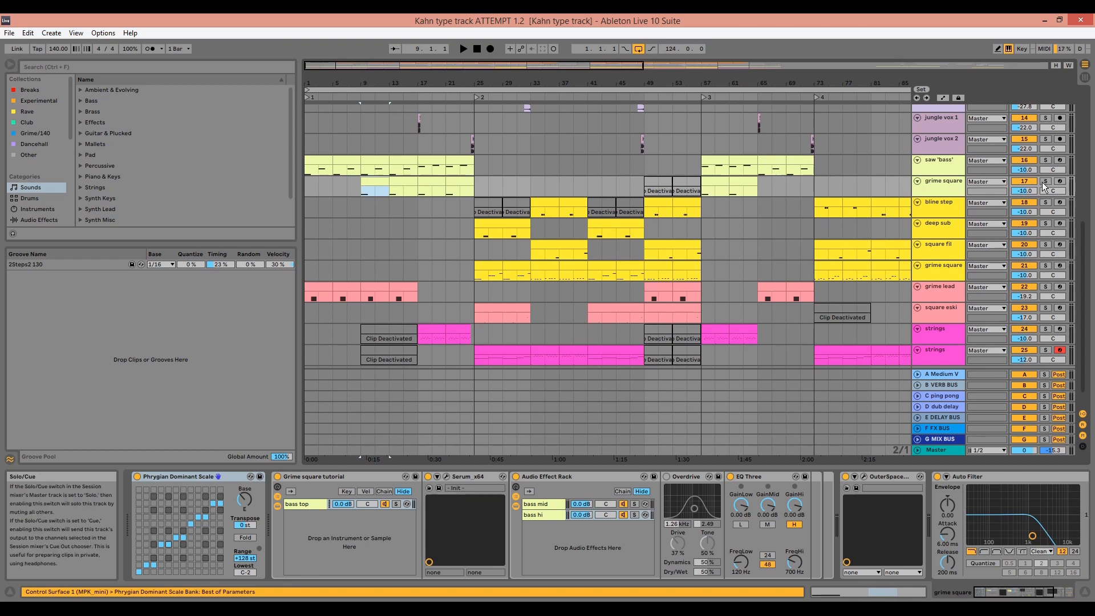
{"action": "left_click", "coordinate": [1045, 182]}
{"action": "key", "text": "space"}
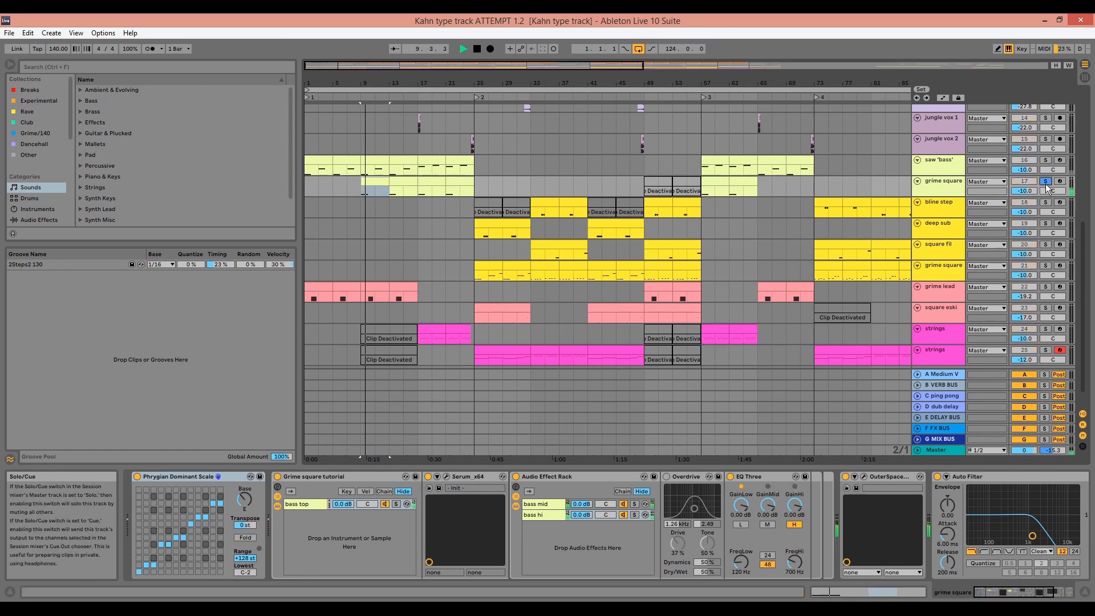
{"action": "key", "text": "space"}
- Play the build-up section of the full arrangement from bar 17
{"action": "left_click", "coordinate": [419, 214]}
{"action": "scroll", "coordinate": [419, 214], "scroll_direction": "up", "scroll_amount": 6}
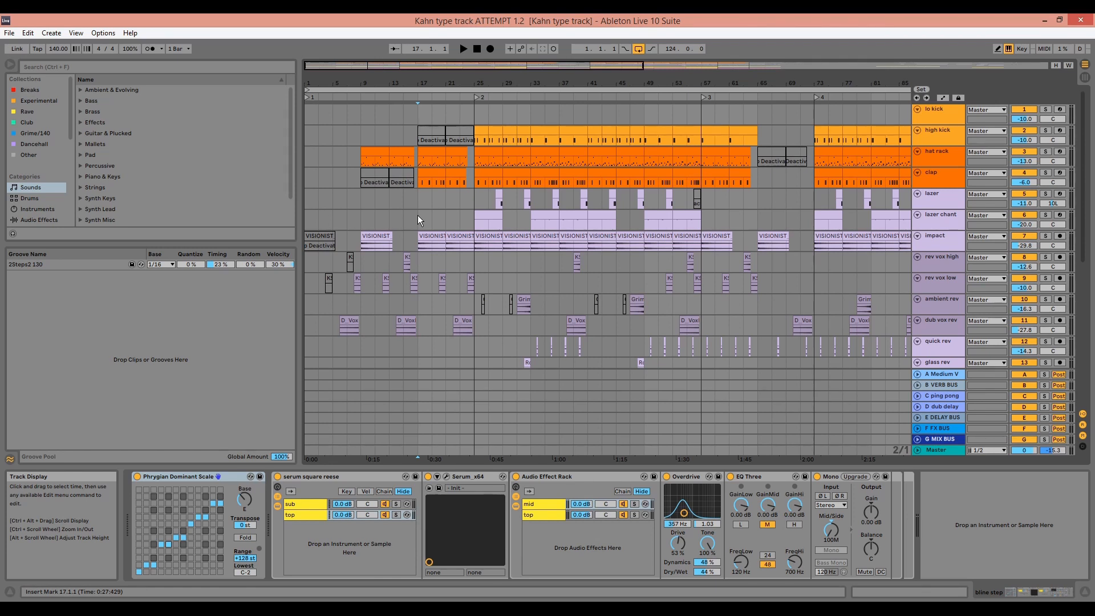
{"action": "left_click", "coordinate": [418, 216]}
{"action": "key", "text": "space"}
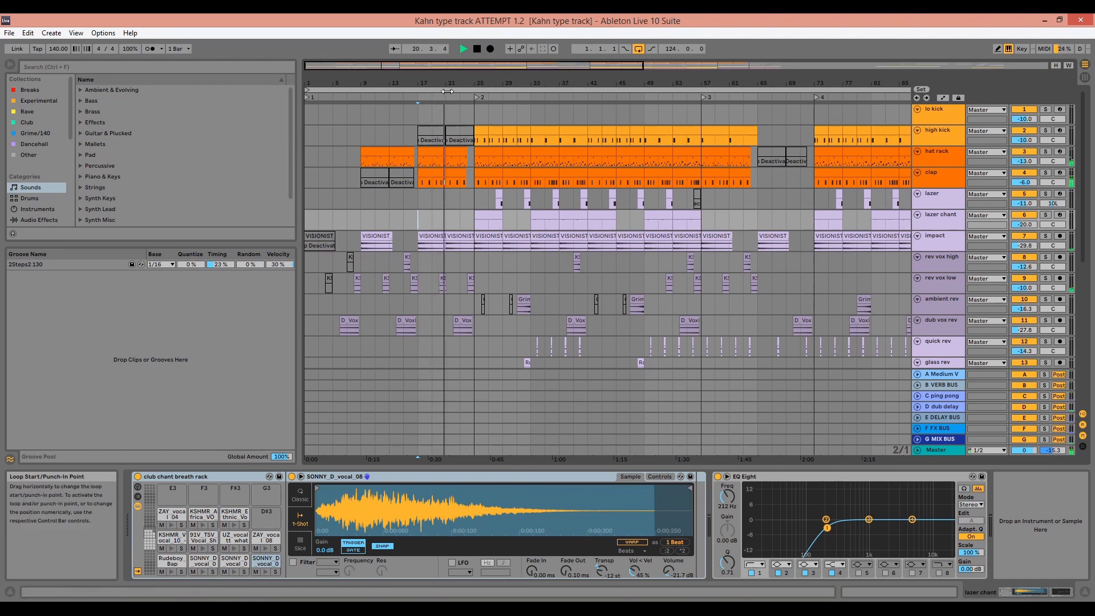
- Play the first drop from bars 25, 33, 41 and 49 in turn
{"action": "left_click_drag", "start_coordinate": [448, 83], "coordinate": [447, 139]}
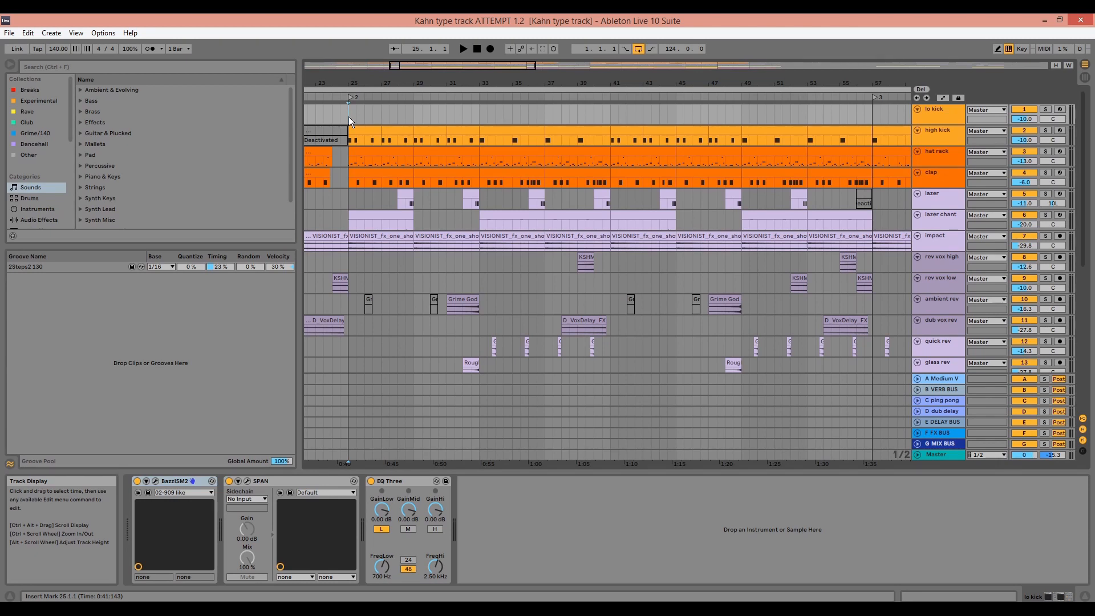
{"action": "key", "text": "space"}
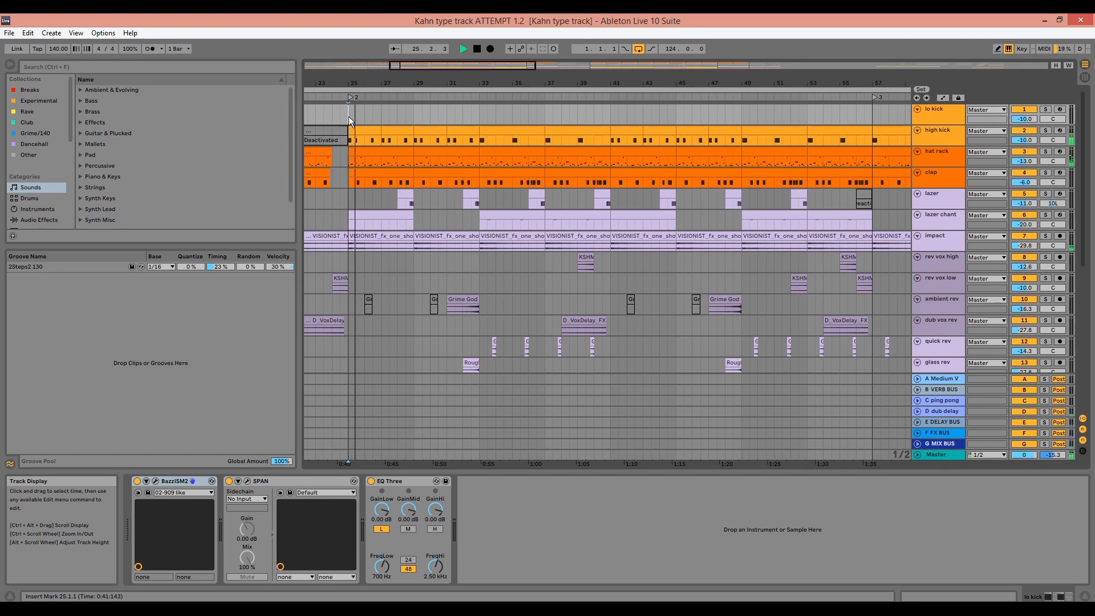
{"action": "left_click", "coordinate": [481, 114]}
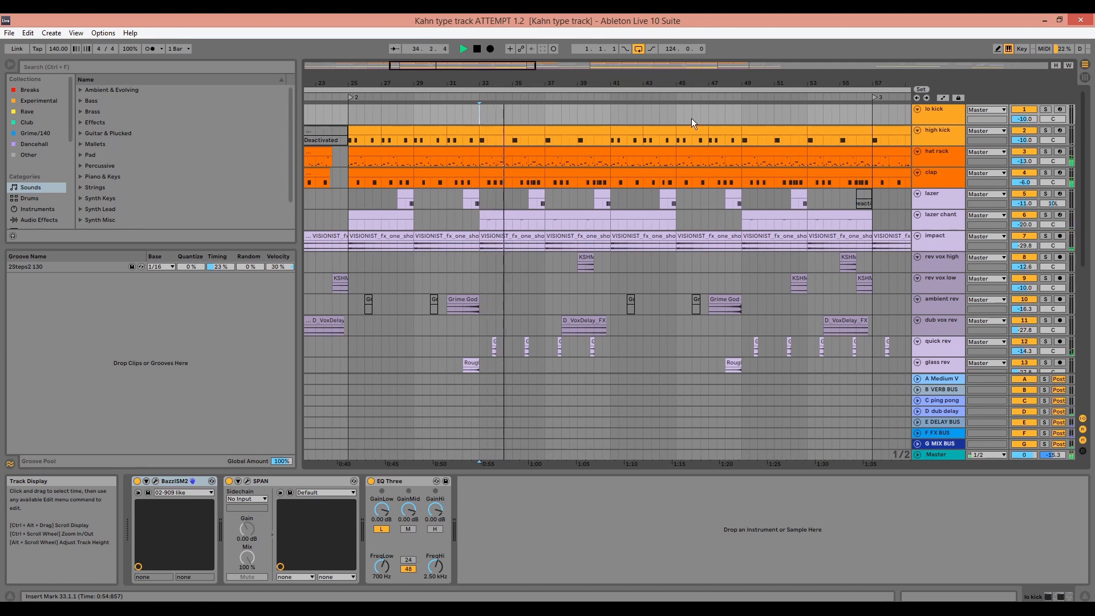
{"action": "left_click", "coordinate": [611, 110]}
{"action": "key", "text": "space"}
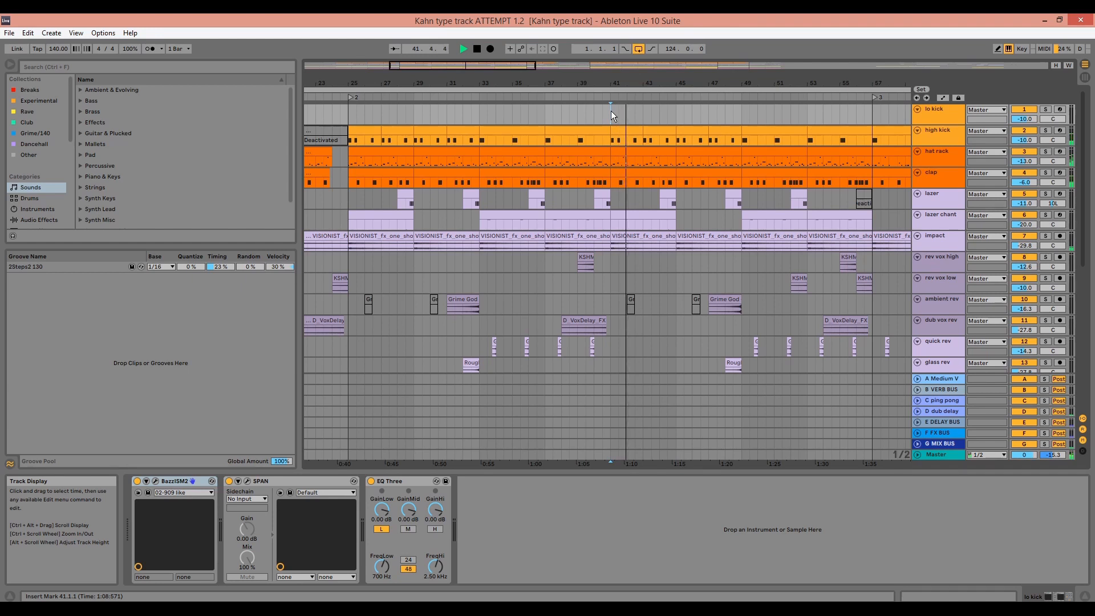
{"action": "left_click", "coordinate": [744, 113]}
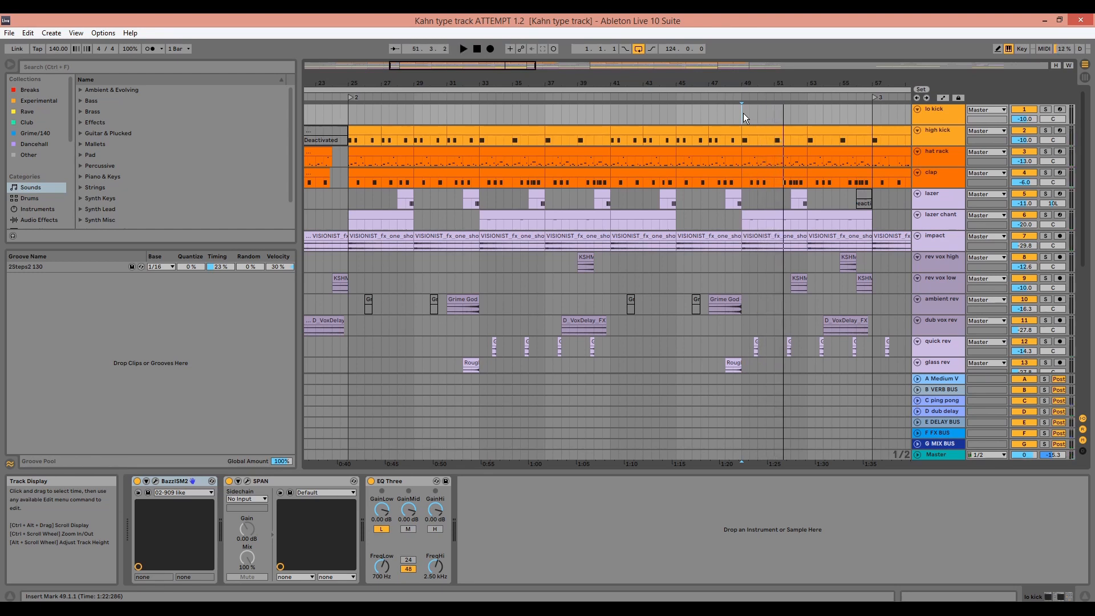
- Solo strings track 25 and play its clip from bar 25
{"action": "scroll", "coordinate": [743, 113], "scroll_direction": "down", "scroll_amount": 10}
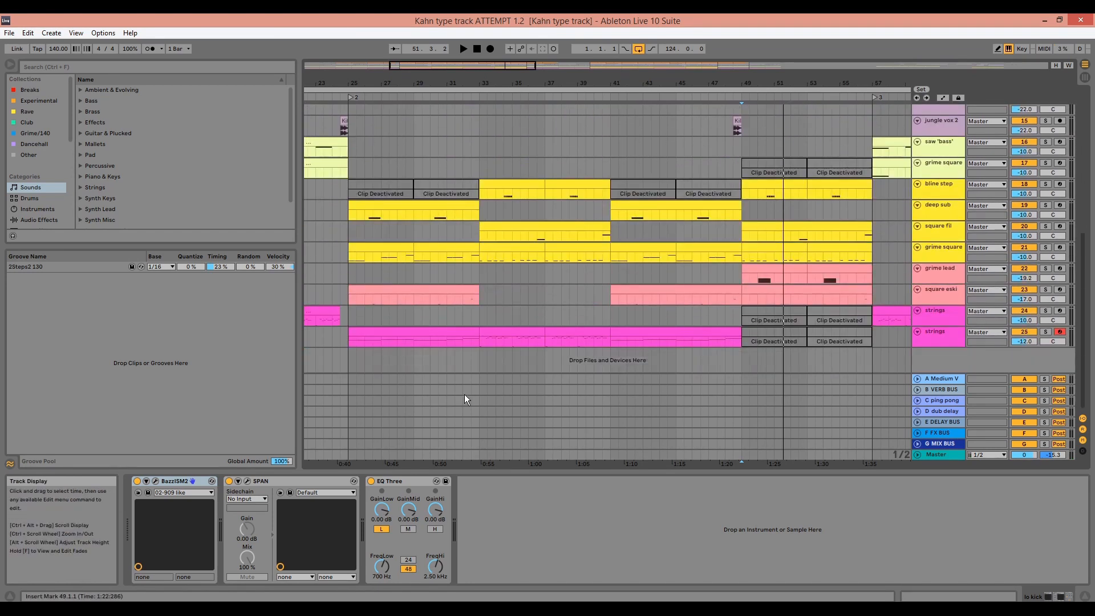
{"action": "left_click", "coordinate": [405, 343]}
{"action": "left_click", "coordinate": [1046, 333]}
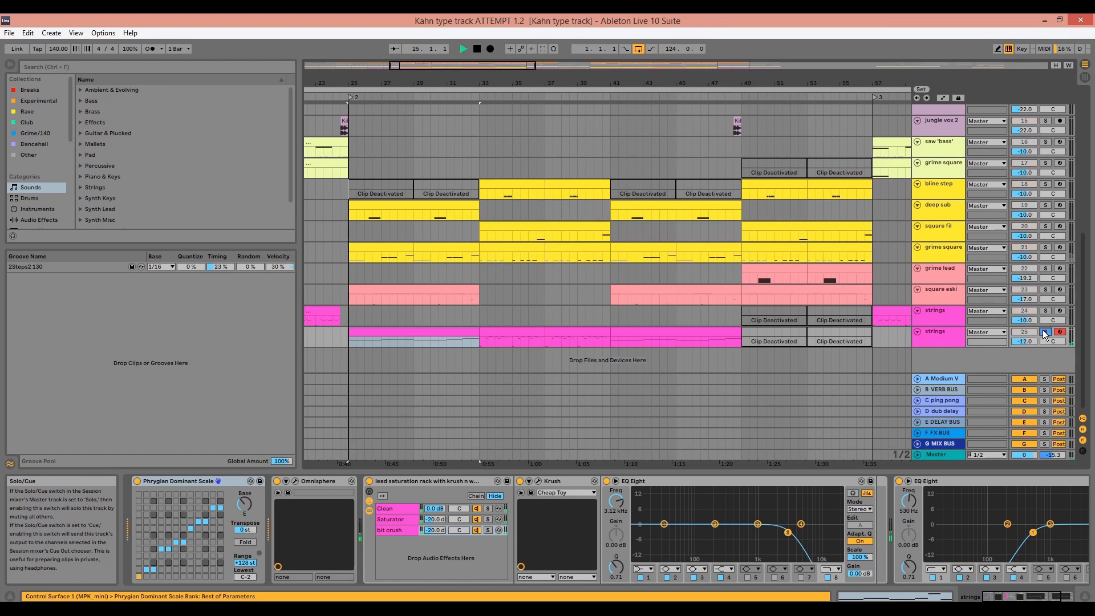
{"action": "key", "text": "space"}
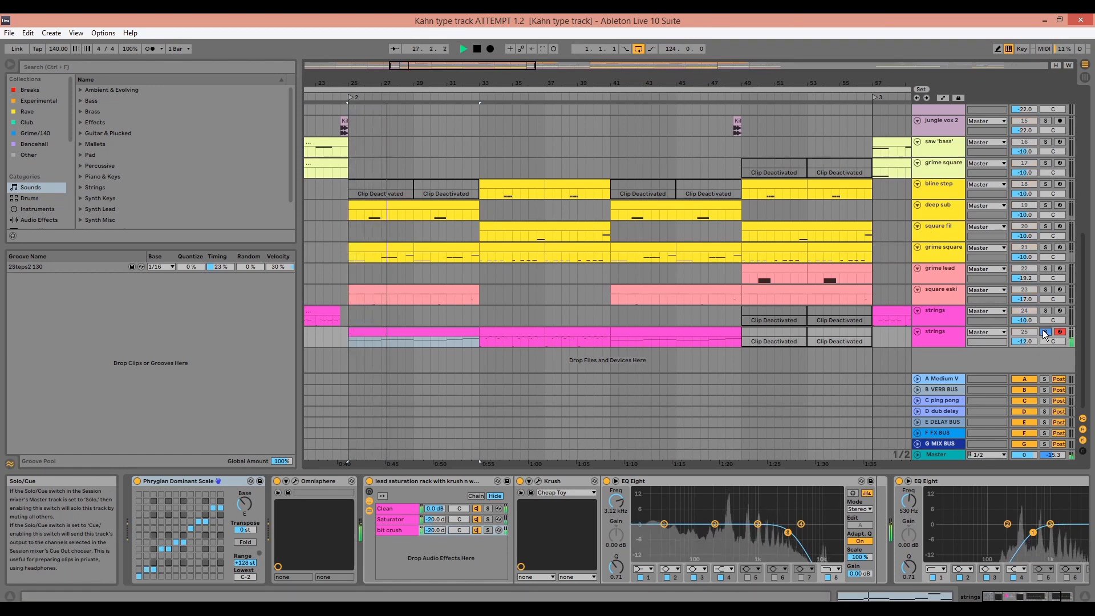
{"action": "key", "text": "space"}
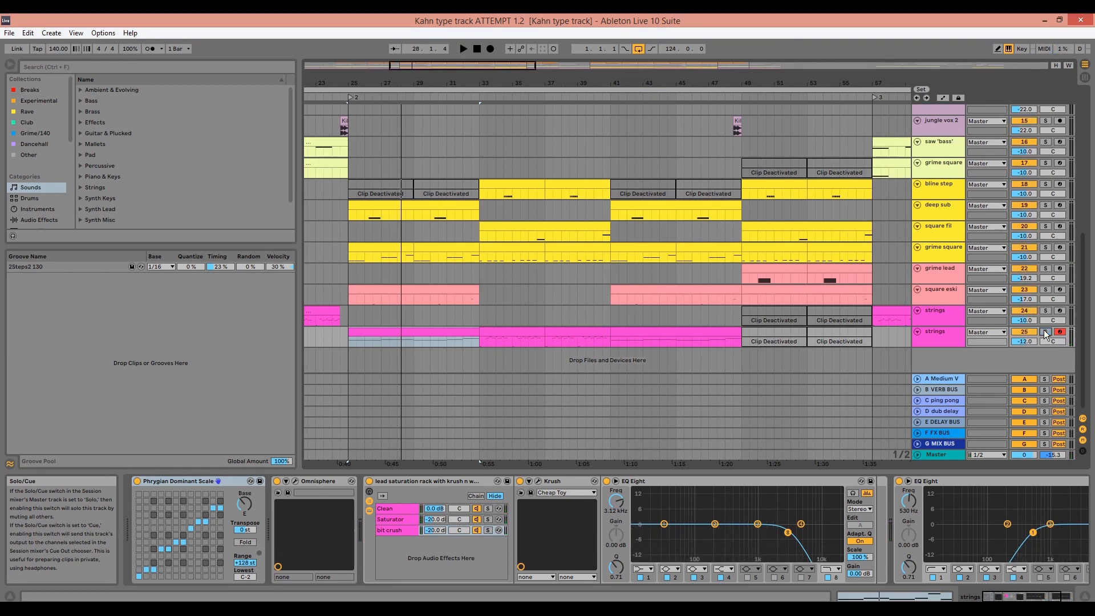
- Play the strings clip at bar 33 of track 25 in solo, leaving the track unsoloed
{"action": "left_click", "coordinate": [528, 329]}
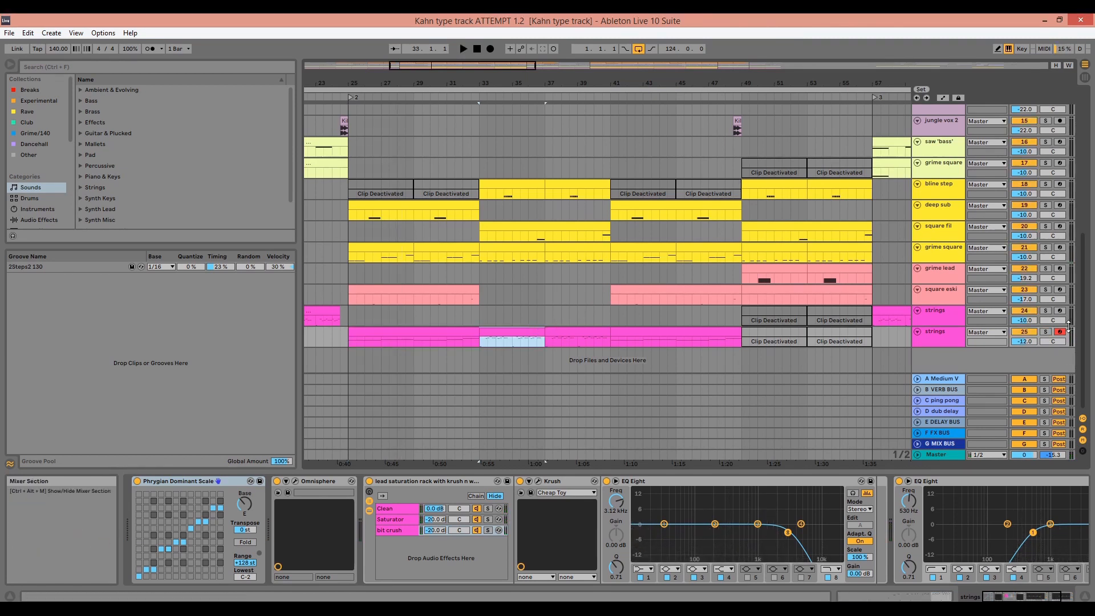
{"action": "left_click", "coordinate": [1046, 331]}
{"action": "key", "text": "space"}
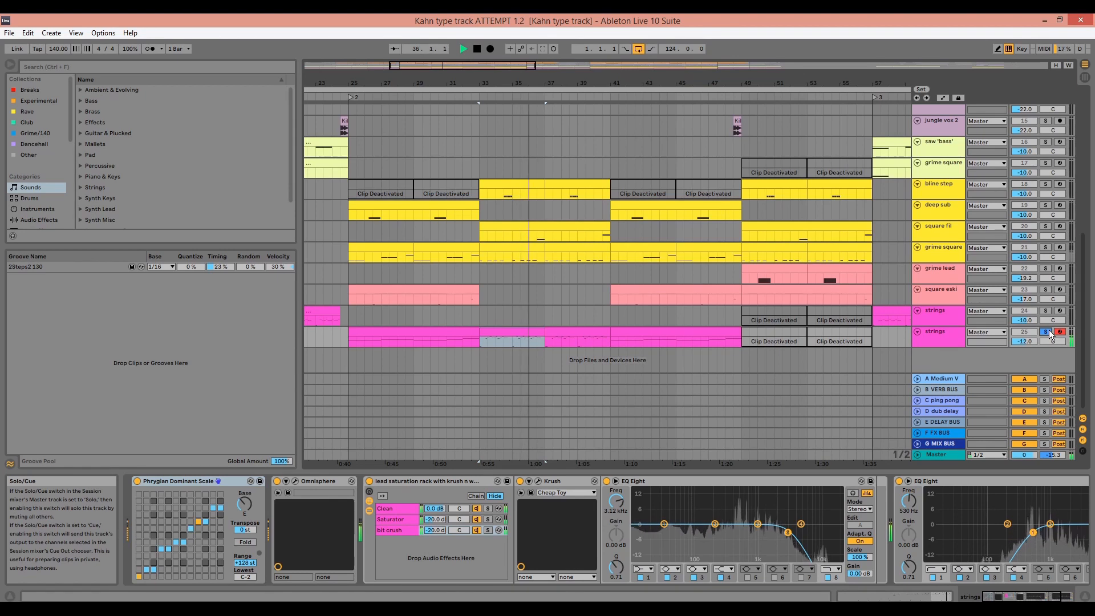
{"action": "key", "text": "space"}
{"action": "left_click", "coordinate": [1046, 332]}
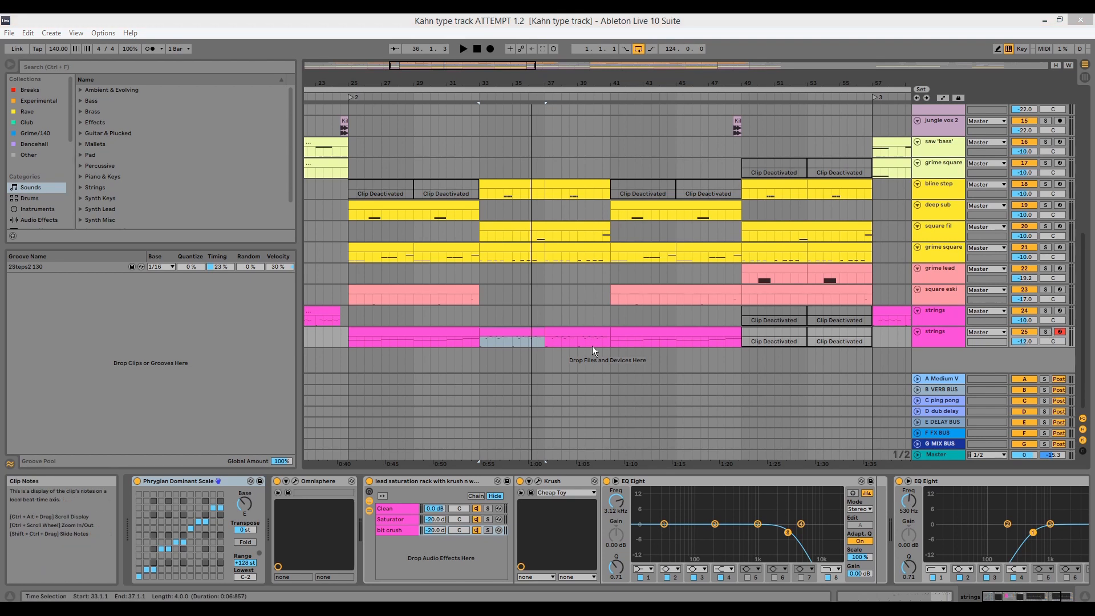
- Play the bar 33 strings clip soloed again and unsolo it during playback to hear it in the full mix
{"action": "left_click", "coordinate": [1045, 331]}
{"action": "key", "text": "space"}
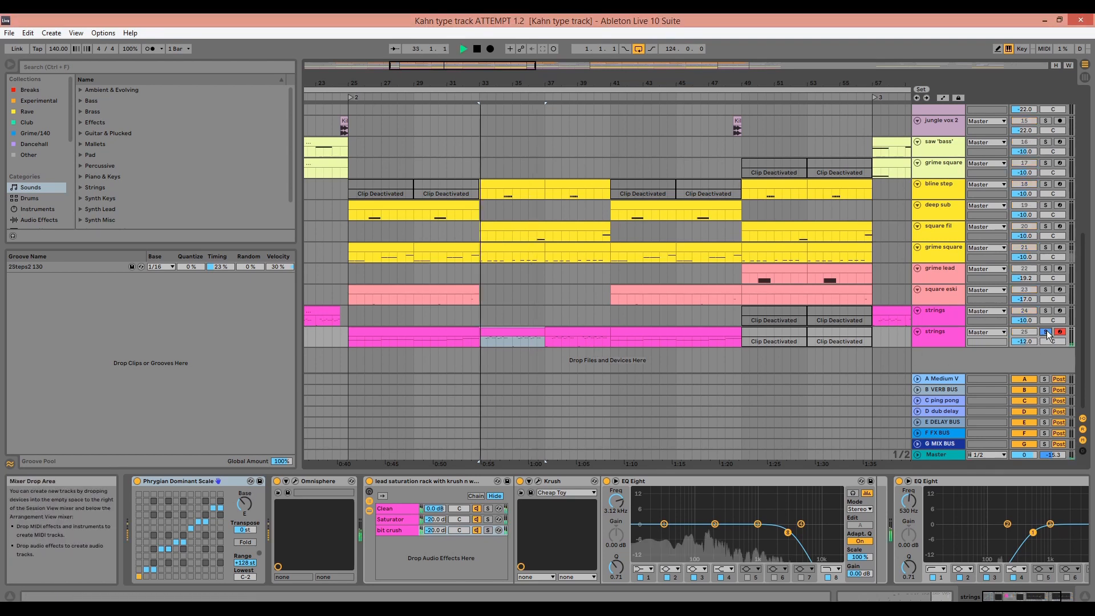
{"action": "left_click", "coordinate": [1046, 332]}
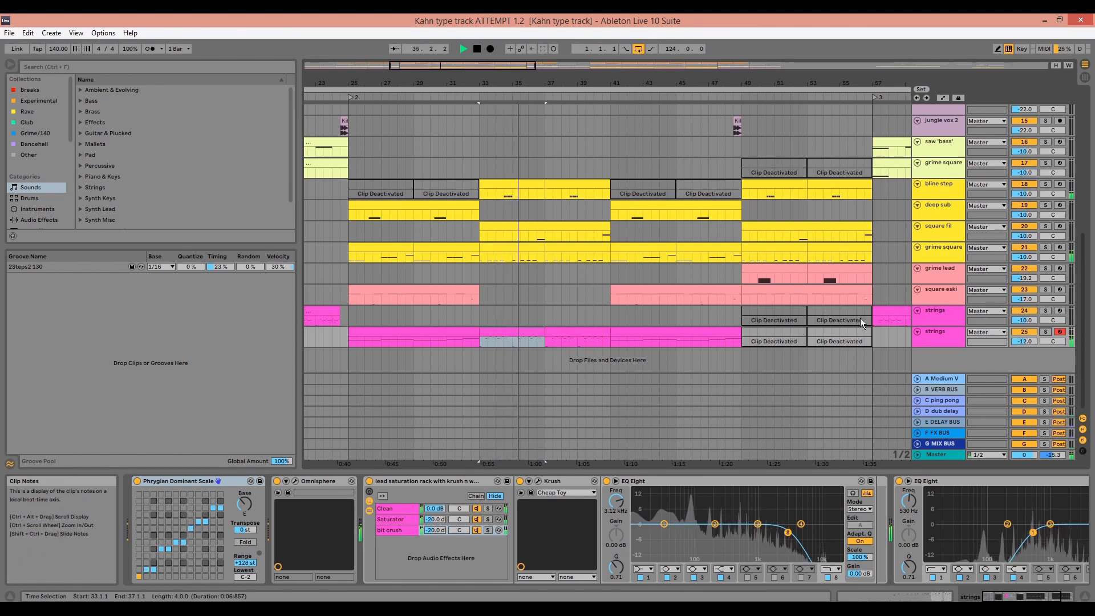
{"action": "key", "text": "space"}
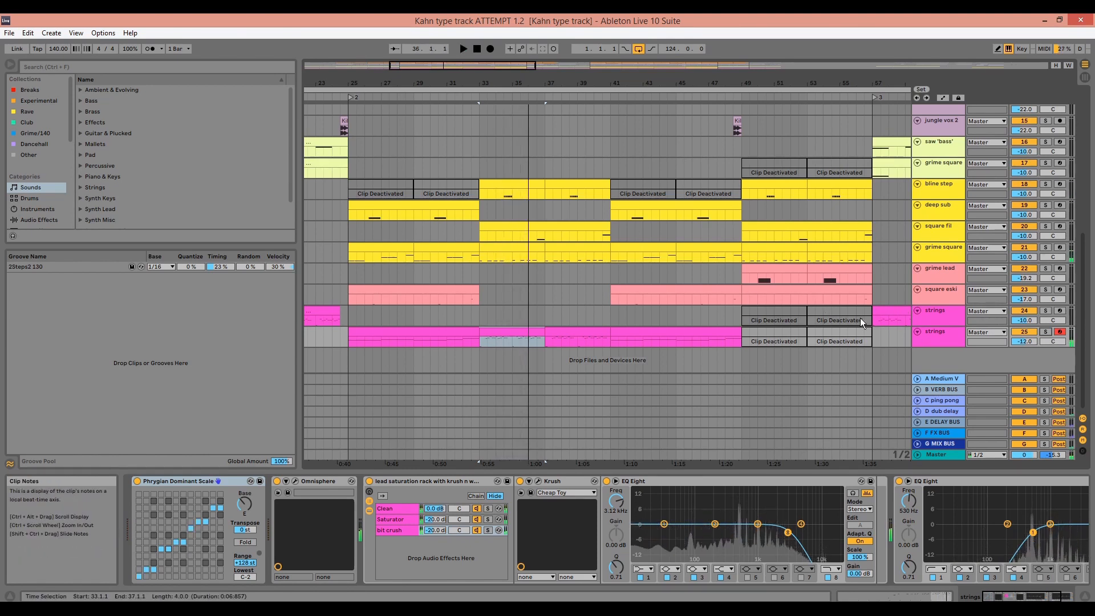
- Play the final part of the first drop from the deactivated strings clip at bar 49
{"action": "left_click", "coordinate": [773, 314]}
{"action": "key", "text": "space"}
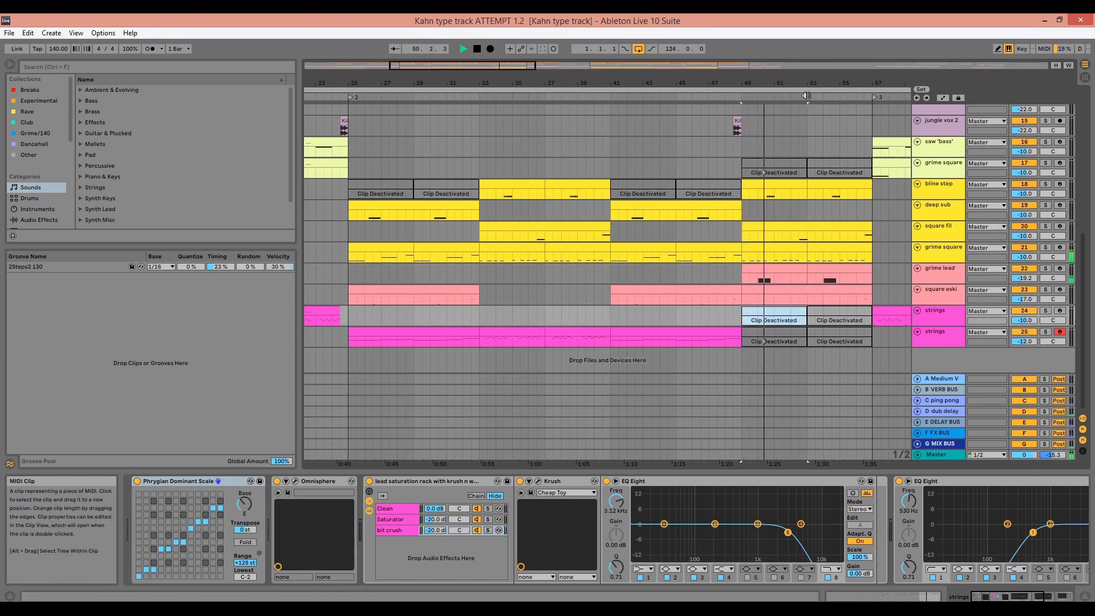
{"action": "key", "text": "space"}
- Play the final part of the second drop from about bar 97
{"action": "left_click_drag", "start_coordinate": [809, 80], "coordinate": [511, 49]}
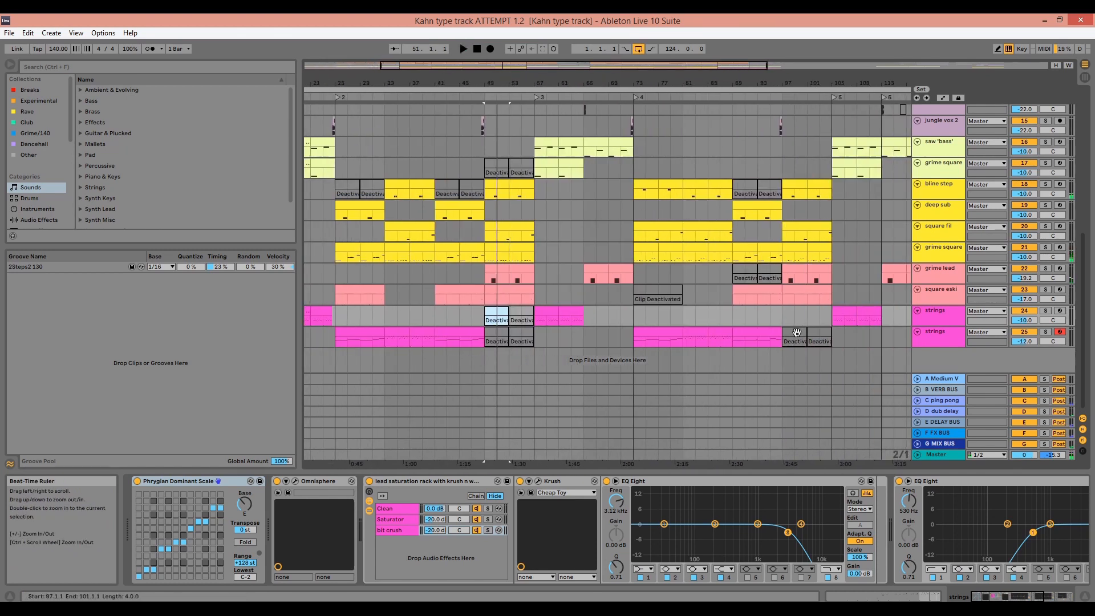
{"action": "left_click", "coordinate": [781, 314]}
{"action": "key", "text": "space"}
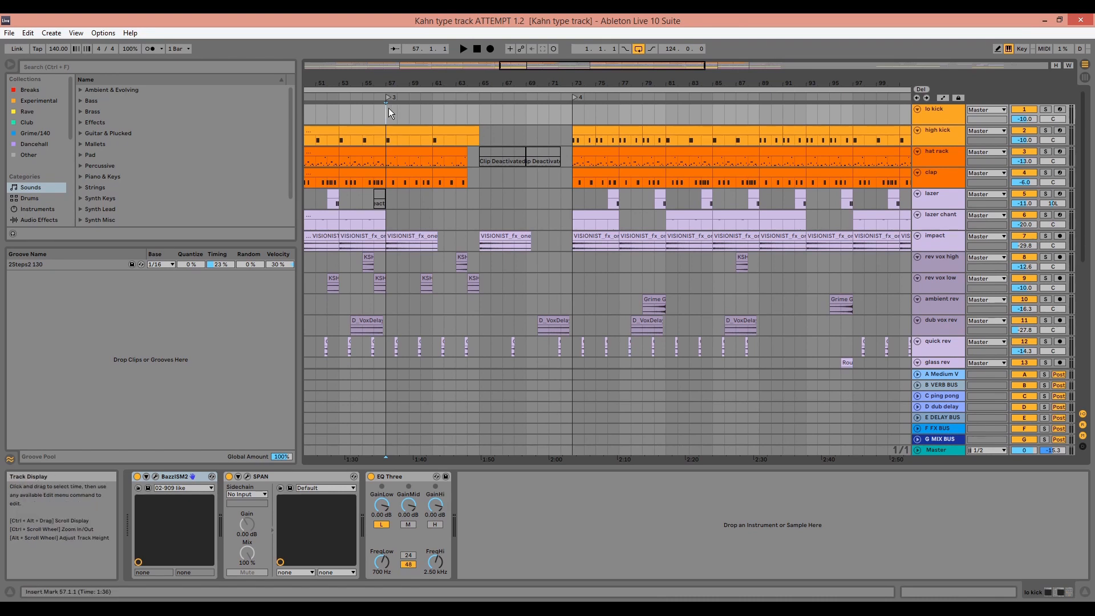
- Play the breakdown section from bar 57
{"action": "key", "text": "space"}
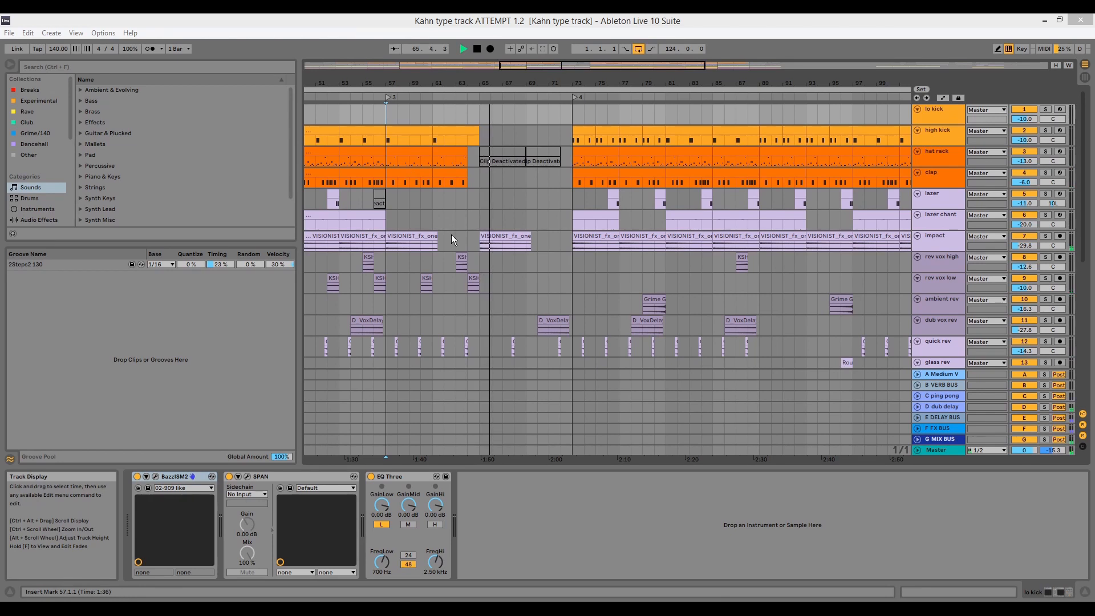
{"action": "left_click", "coordinate": [386, 111]}
{"action": "key", "text": "space"}
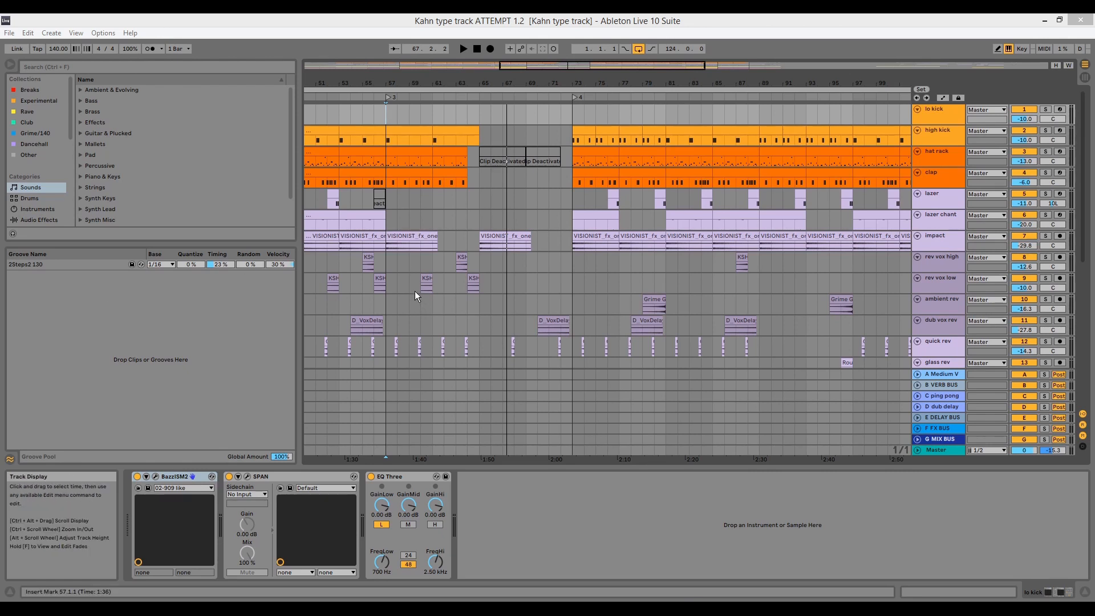
- Replay the start of the breakdown from bar 57, and play from the rev vox low clip near bar 60
{"action": "left_click", "coordinate": [393, 265]}
{"action": "key", "text": "space"}
{"action": "scroll", "coordinate": [421, 274], "scroll_direction": "down", "scroll_amount": 3}
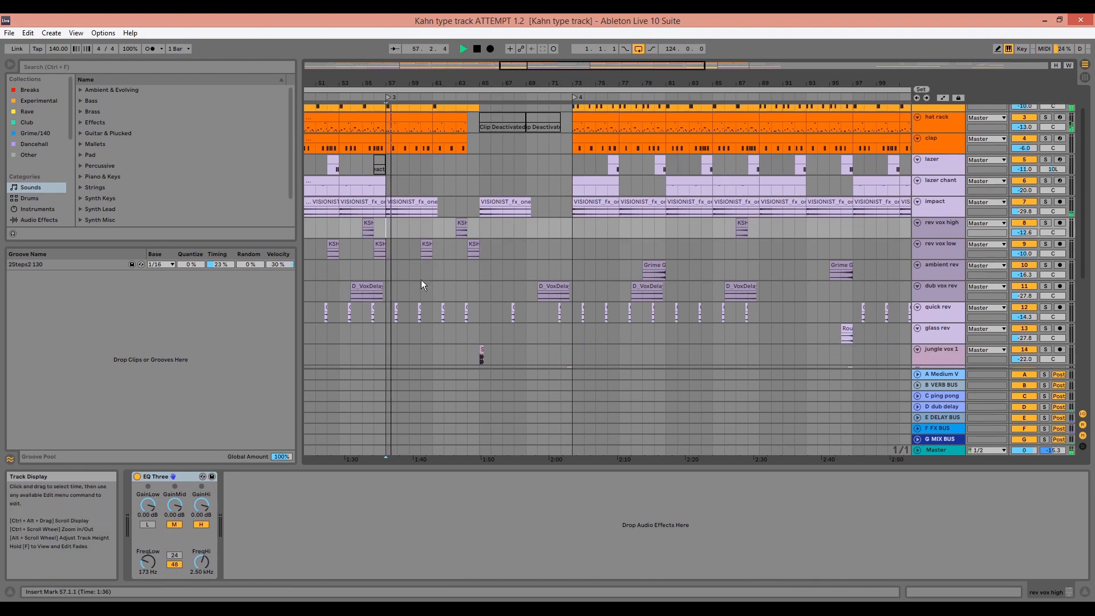
{"action": "key", "text": "space"}
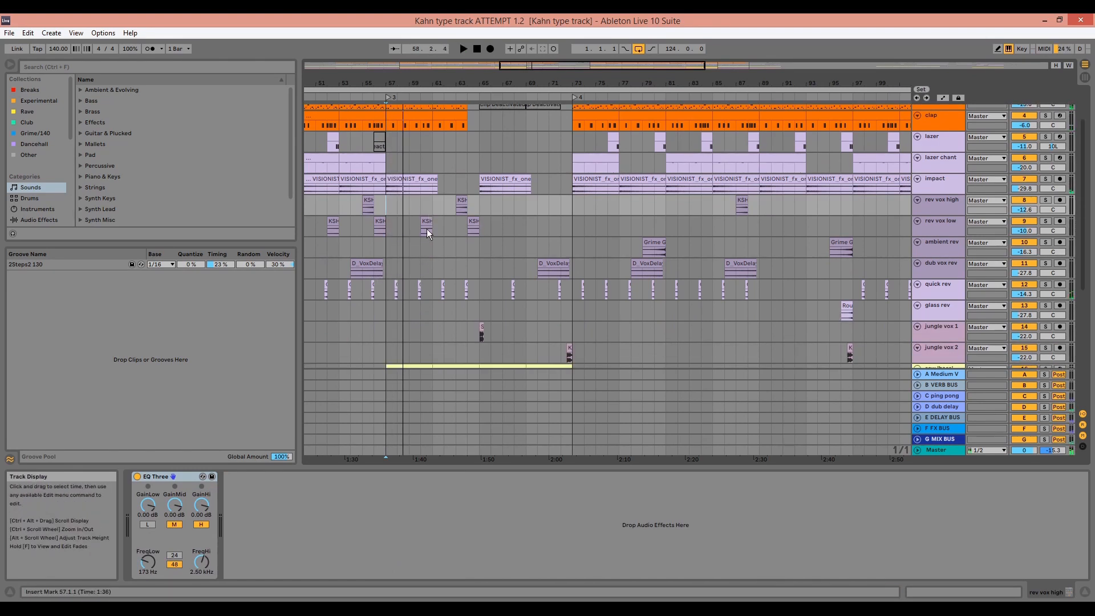
{"action": "left_click", "coordinate": [426, 223]}
{"action": "key", "text": "space"}
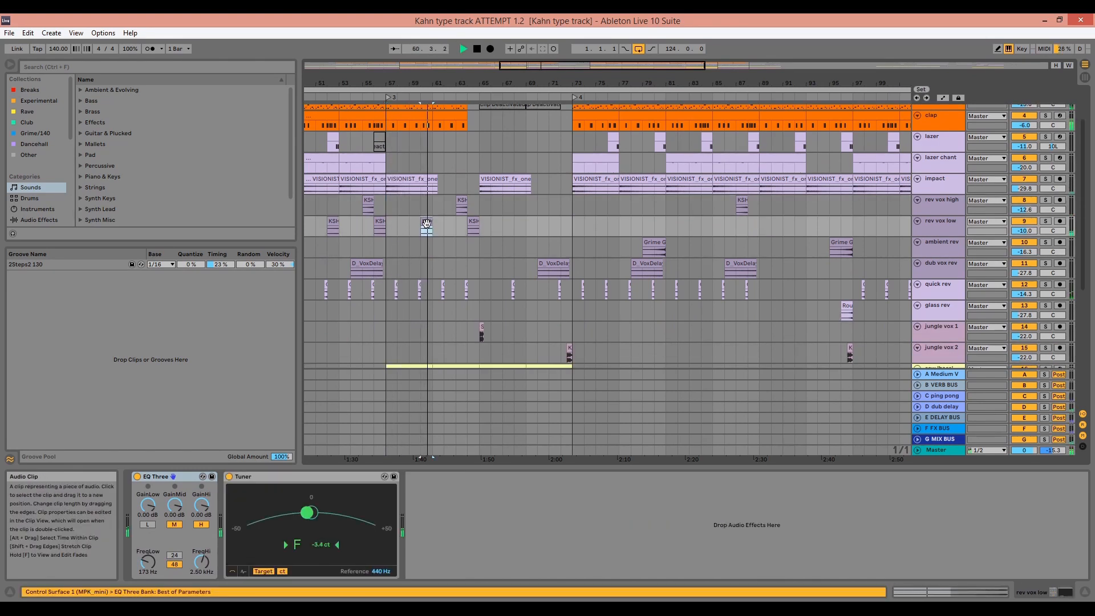
- Play the second half of the breakdown from bar 65 into the second drop
{"action": "key", "text": "space"}
{"action": "left_click", "coordinate": [478, 207]}
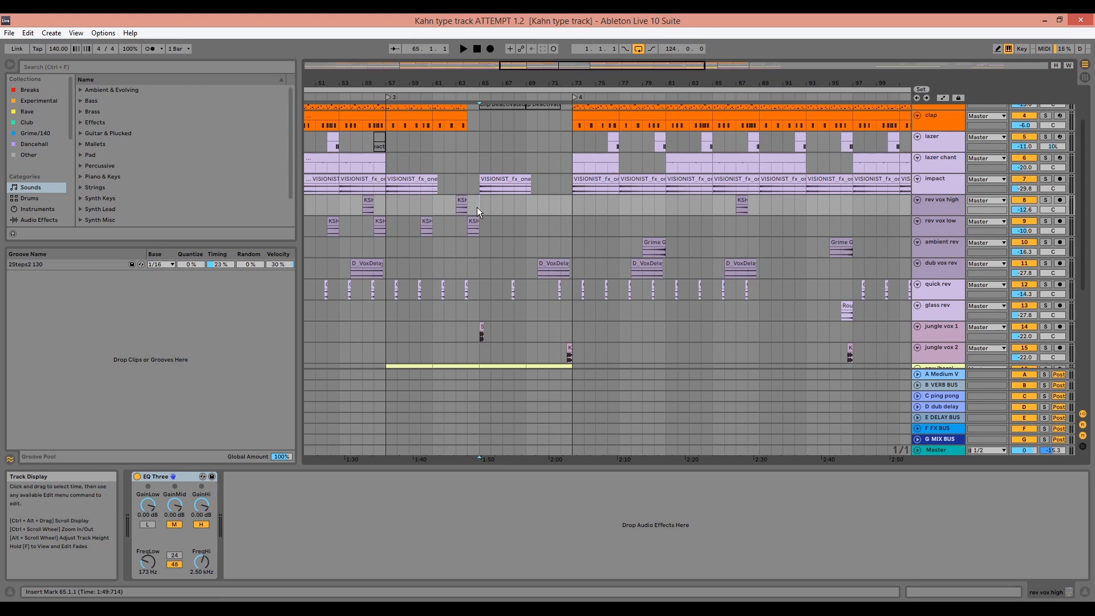
{"action": "key", "text": "space"}
{"action": "scroll", "coordinate": [552, 186], "scroll_direction": "up", "scroll_amount": 3}
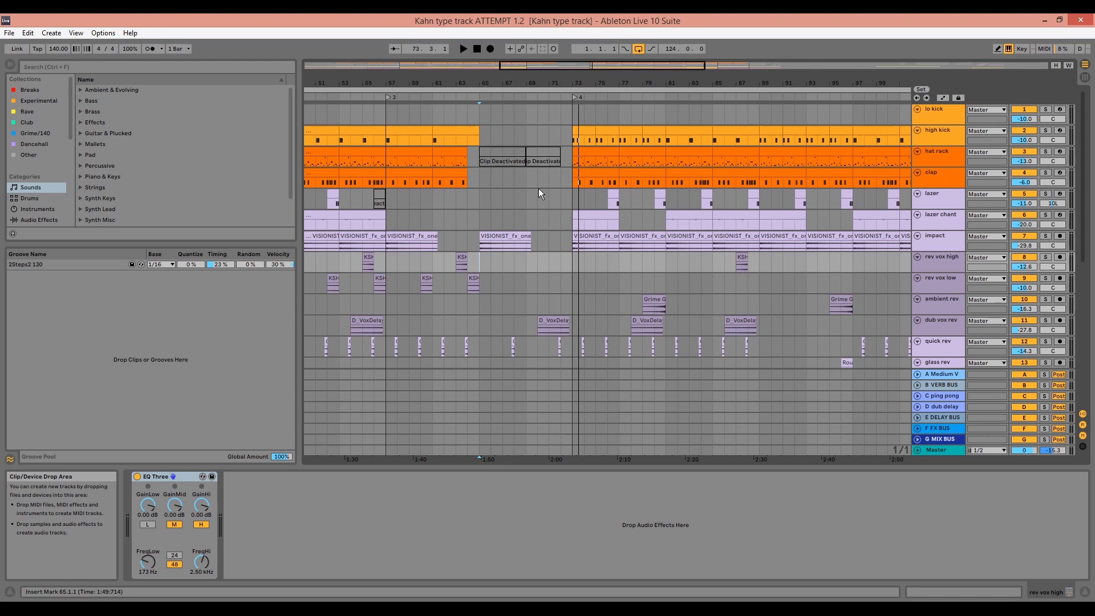
- Play the start of the second drop from bar 73
{"action": "mouse_move", "coordinate": [739, 83]}
{"action": "left_mouse_down"}
{"action": "mouse_move", "coordinate": [739, 66]}
{"action": "mouse_move", "coordinate": [734, 85]}
{"action": "left_mouse_up"}
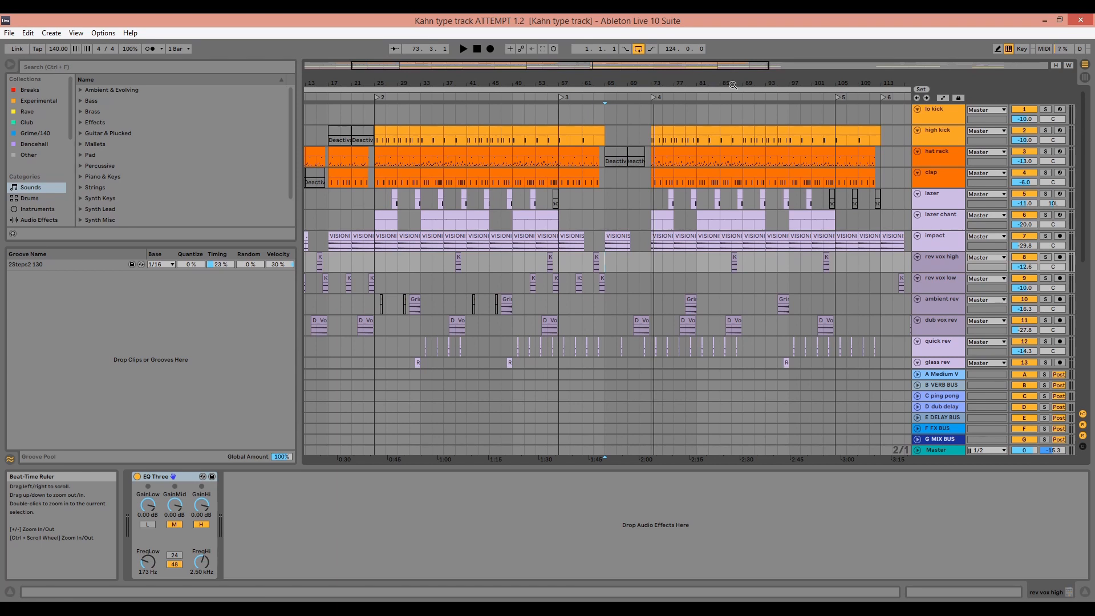
{"action": "left_click", "coordinate": [651, 114]}
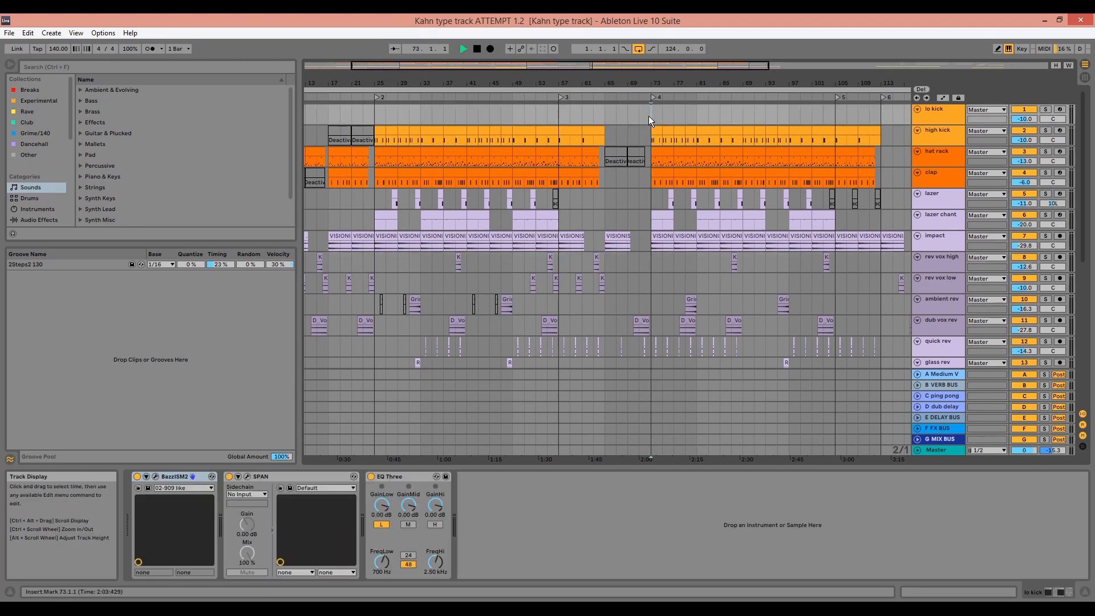
{"action": "key", "text": "space"}
- Replay the second drop from bar 73 to about bar 81 with the bass, lead and strings tracks in view
{"action": "scroll", "coordinate": [693, 111], "scroll_direction": "up", "scroll_amount": 4}
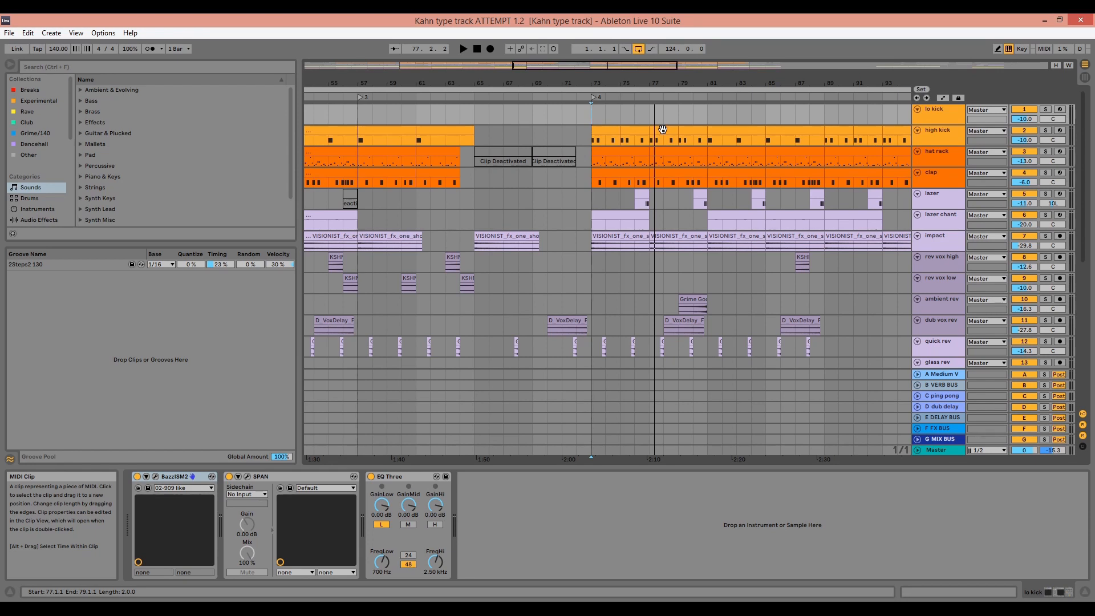
{"action": "scroll", "coordinate": [650, 183], "scroll_direction": "down", "scroll_amount": 10}
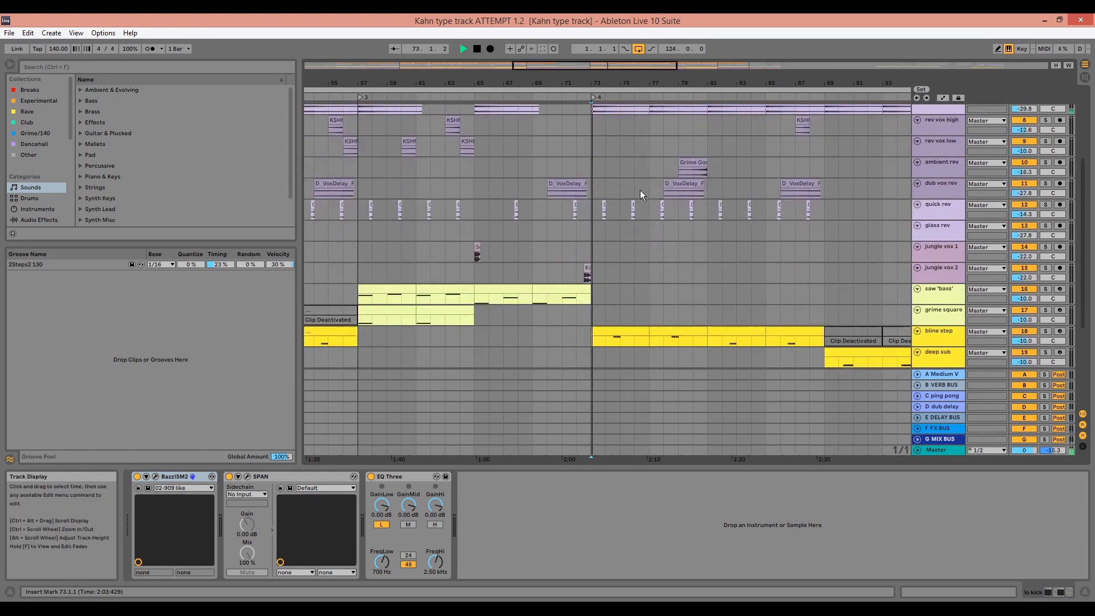
{"action": "key", "text": "space"}
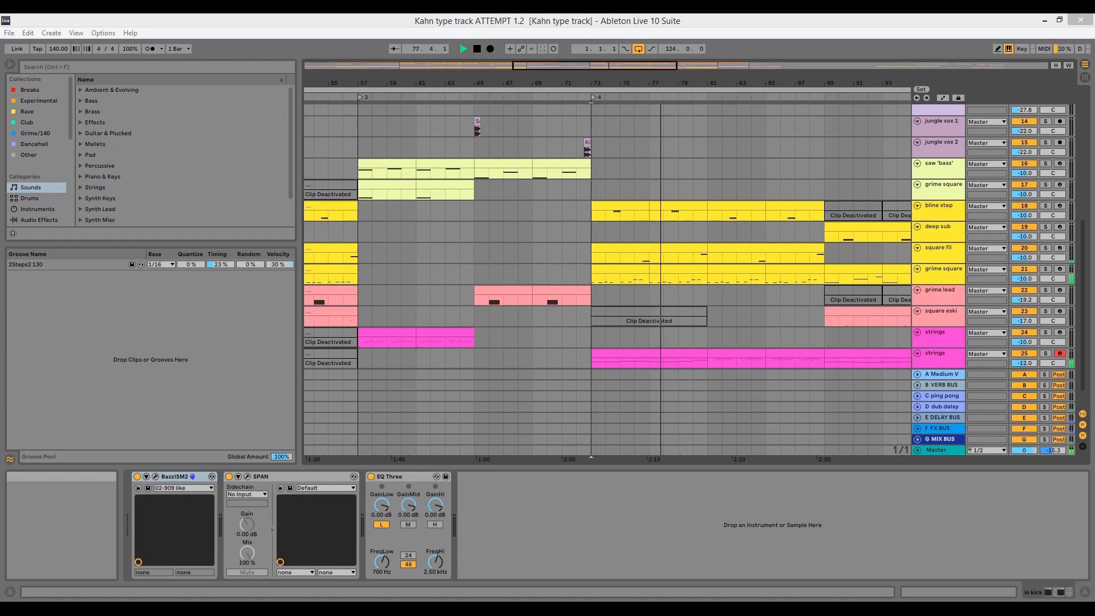
{"action": "left_click", "coordinate": [590, 235]}
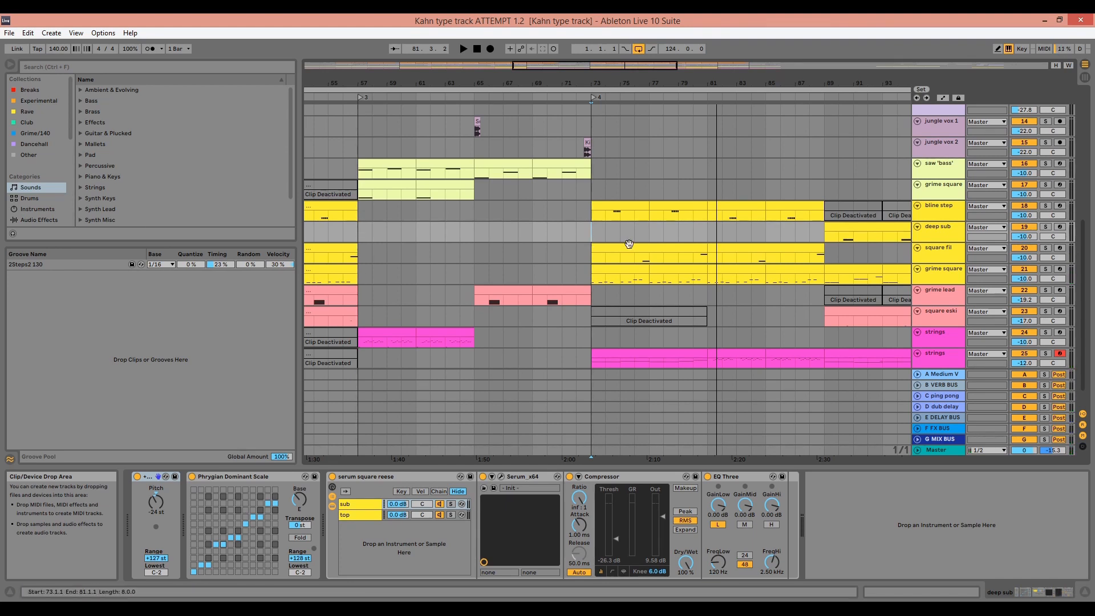
- Inspect the MIDI notes of the bline step clip at bar 73, and return to the track's device chain
{"action": "left_click", "coordinate": [608, 214]}
{"action": "double_click", "coordinate": [630, 204]}
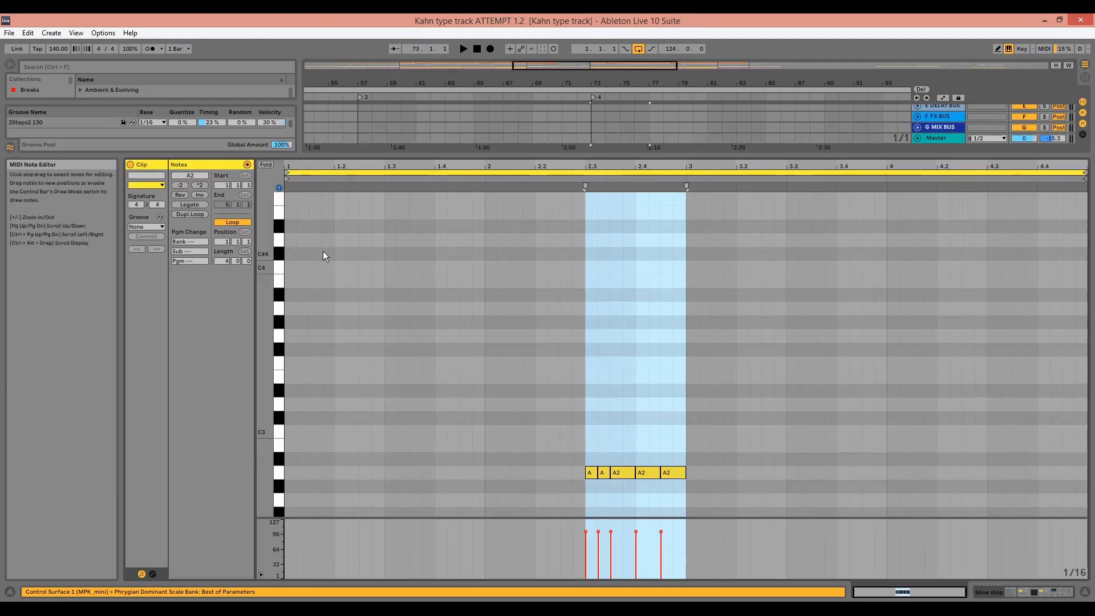
{"action": "key", "text": "shift+Tab"}
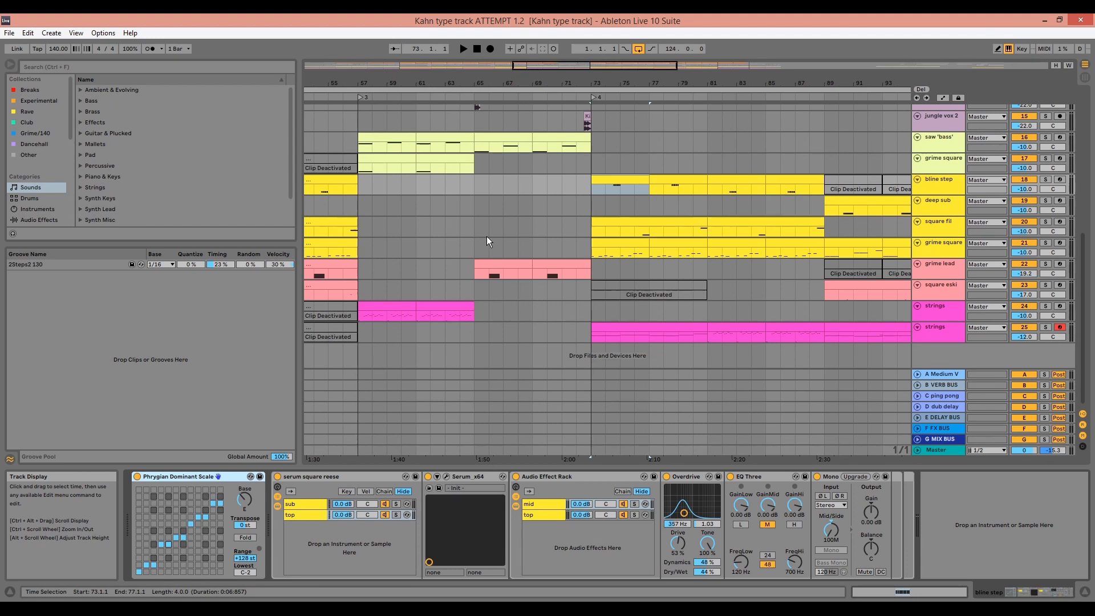
{"action": "scroll", "coordinate": [487, 236], "scroll_direction": "up", "scroll_amount": 1}
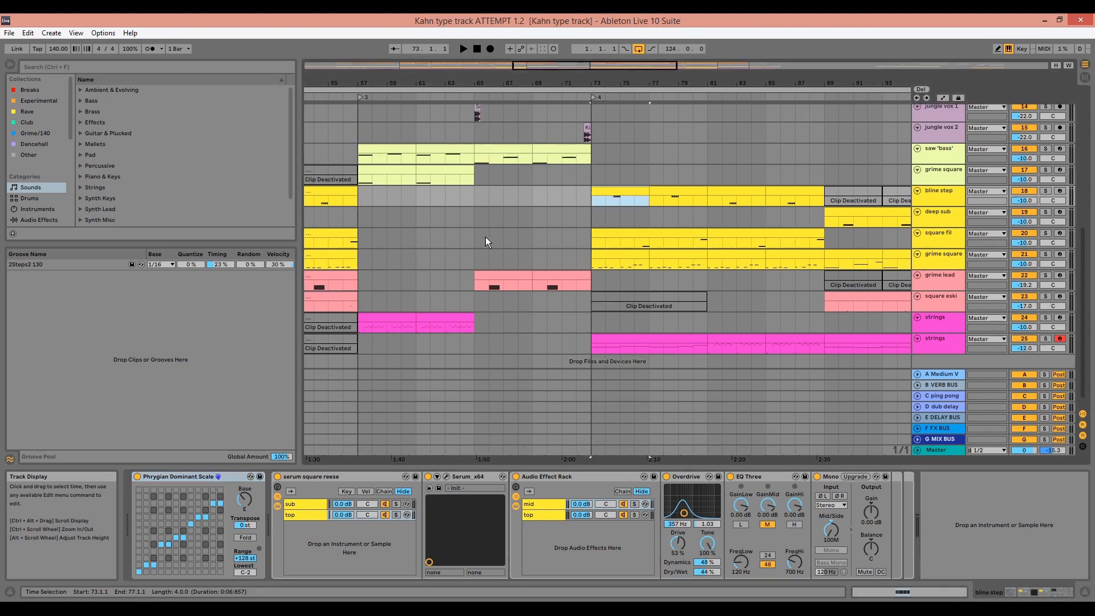
- Play the second drop from bar 81 to about bar 85
{"action": "left_click", "coordinate": [707, 218]}
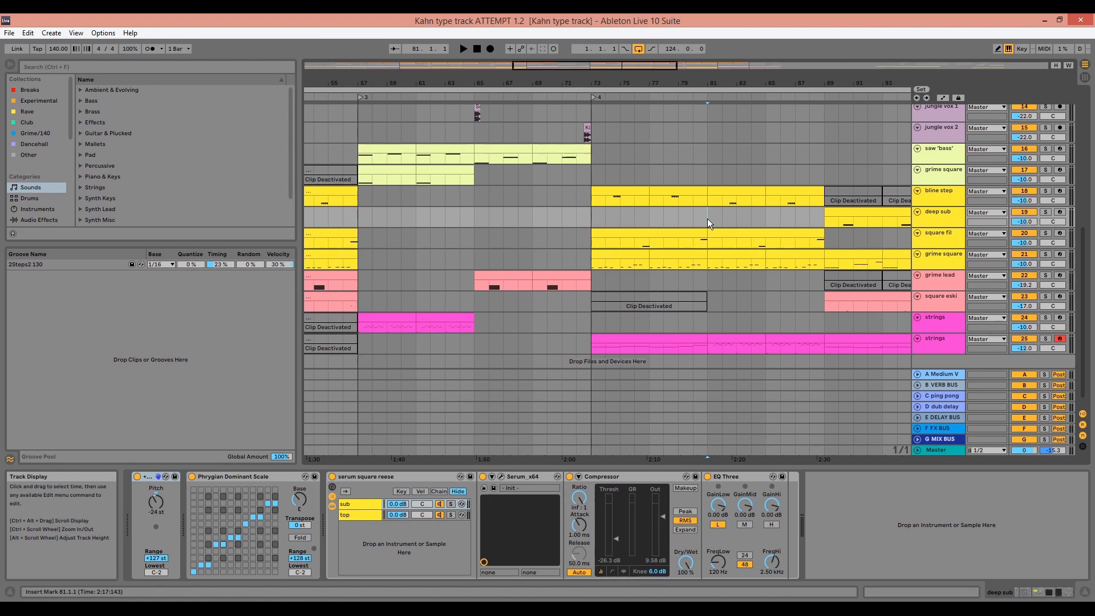
{"action": "key", "text": "space"}
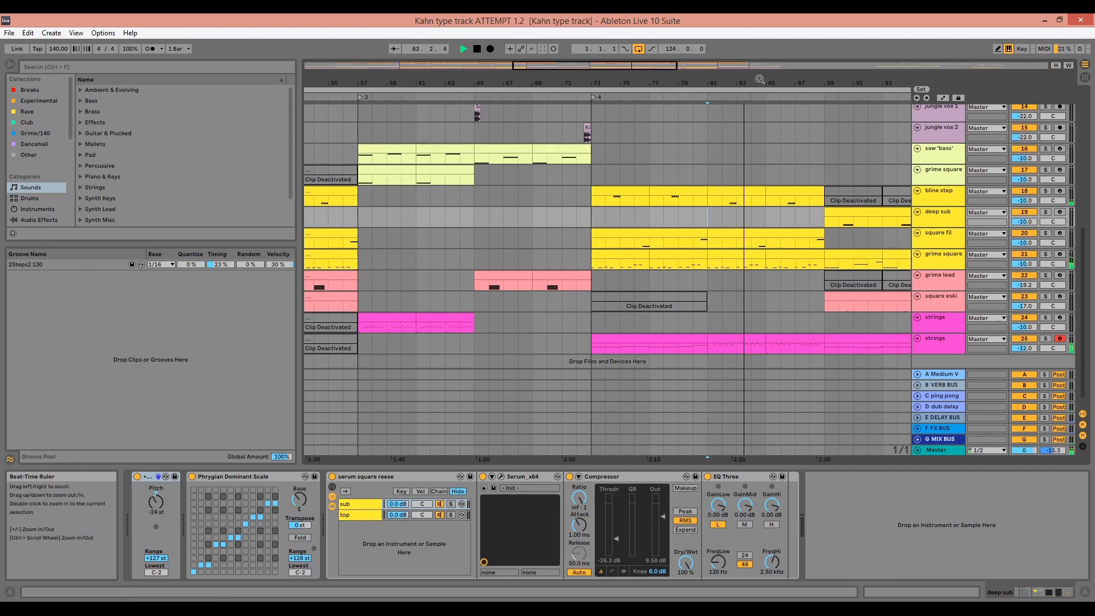
{"action": "left_click_drag", "start_coordinate": [760, 80], "coordinate": [750, 135]}
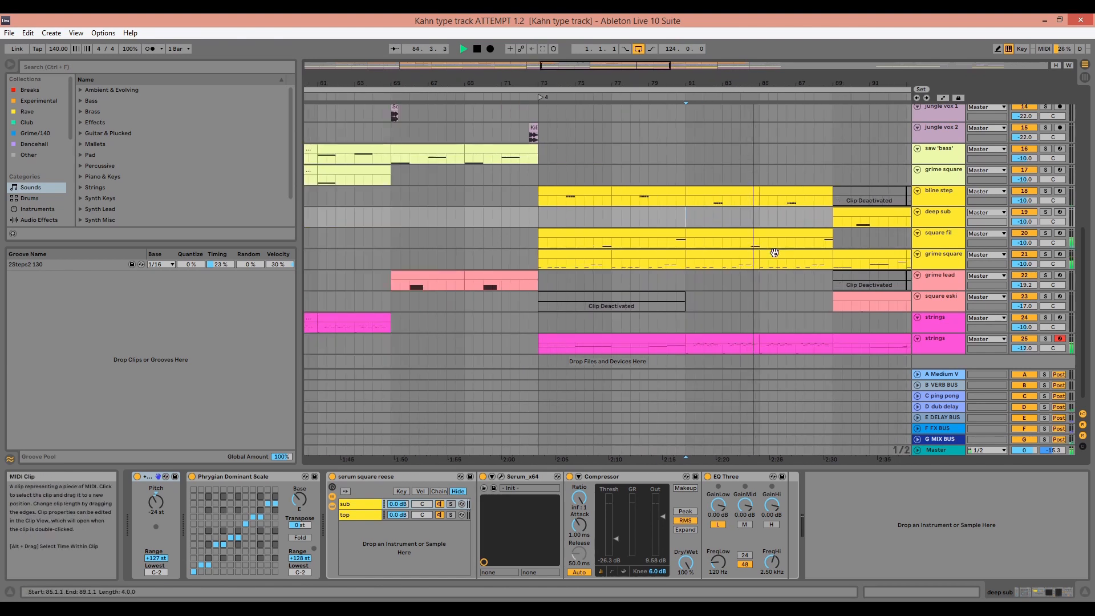
{"action": "key", "text": "space"}
- Play the deep sub variation of the second drop from bar 89
{"action": "left_click", "coordinate": [734, 265]}
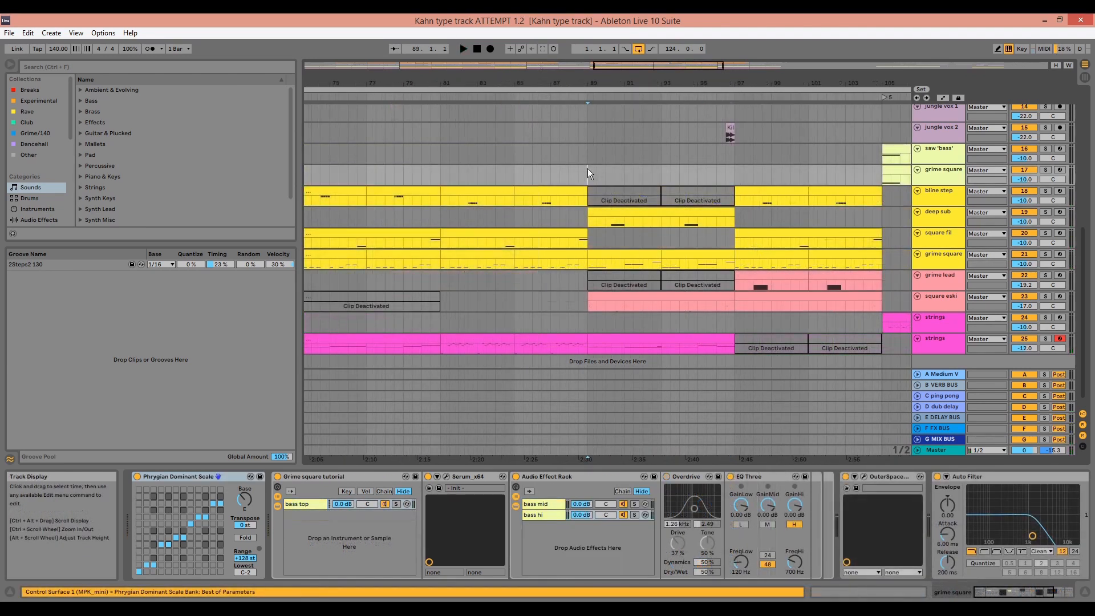
{"action": "key", "text": "space"}
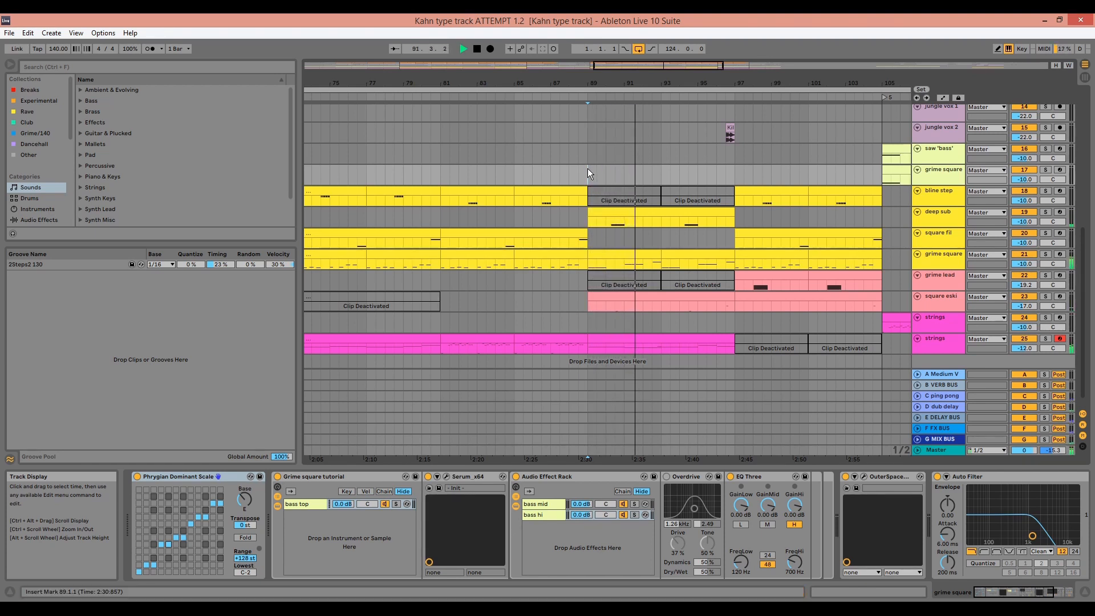
{"action": "key", "text": "space"}
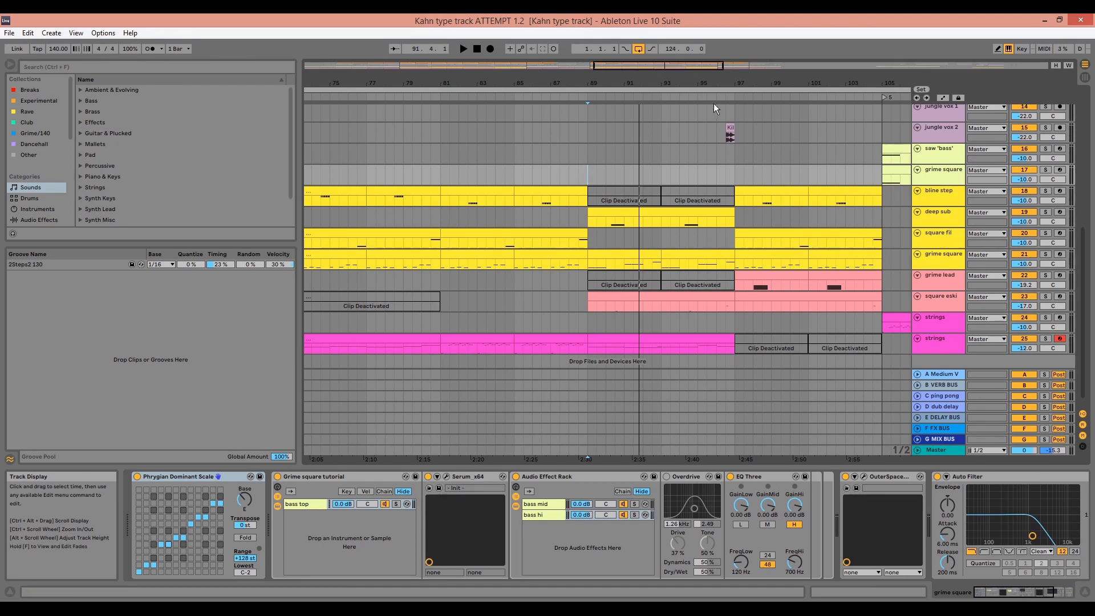
- Play the last part of the second drop from bar 97
{"action": "left_click_drag", "start_coordinate": [715, 84], "coordinate": [667, 82]}
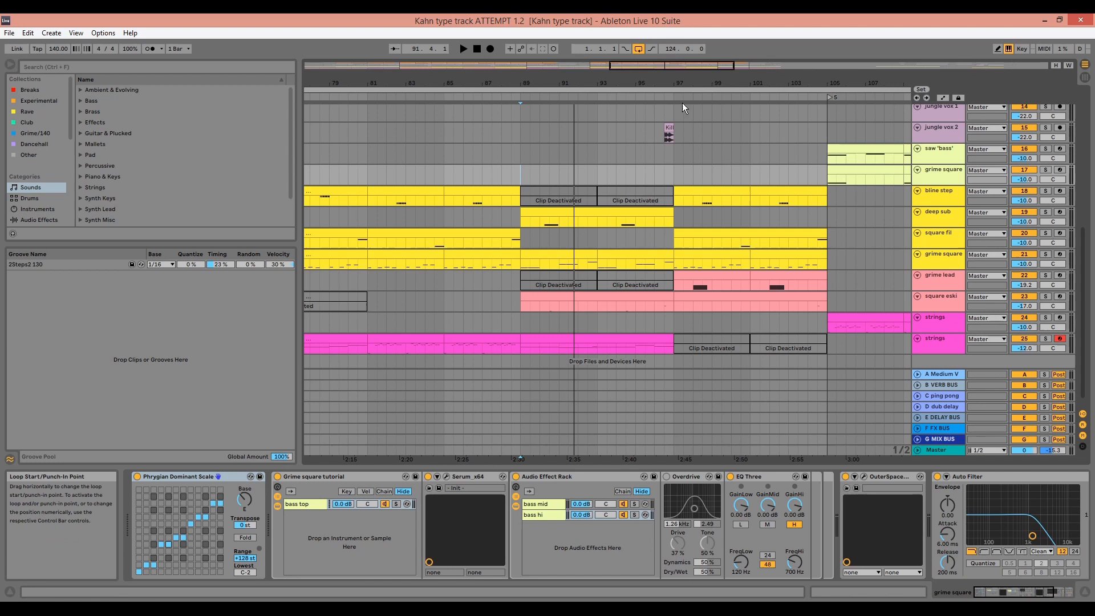
{"action": "left_click", "coordinate": [674, 174]}
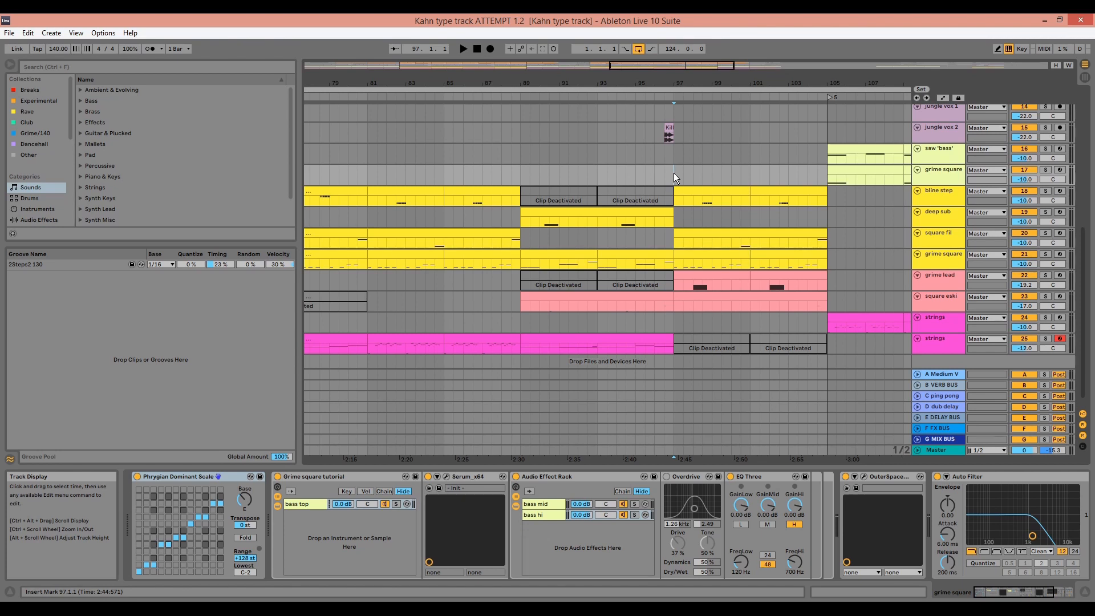
{"action": "key", "text": "space"}
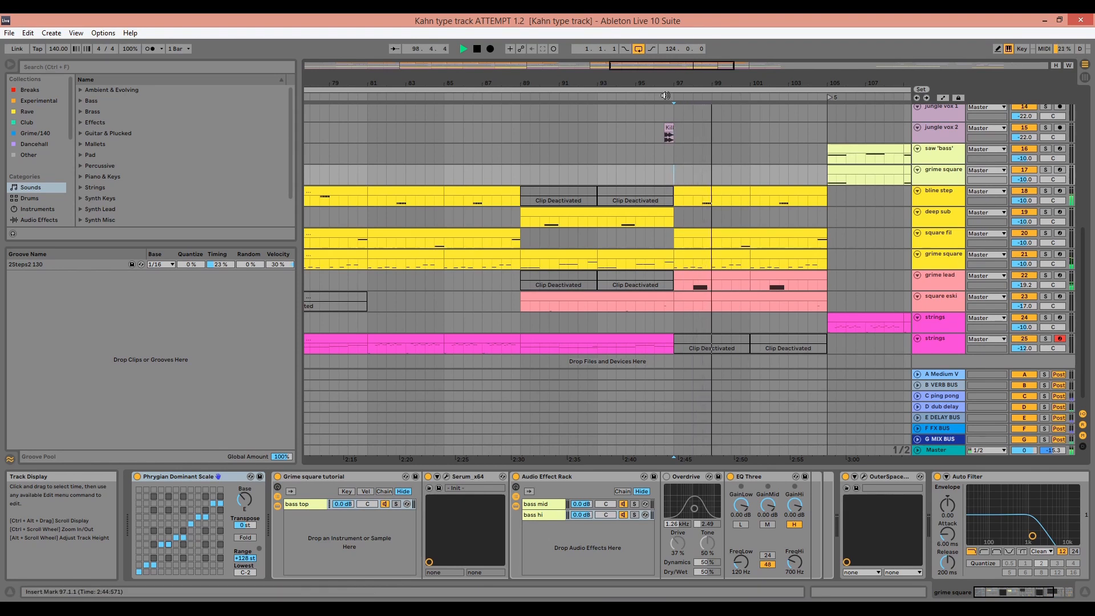
- Play the outro from bar 105 while viewing its drum, effects and saw bass tracks
{"action": "left_click_drag", "start_coordinate": [668, 89], "coordinate": [670, 82]}
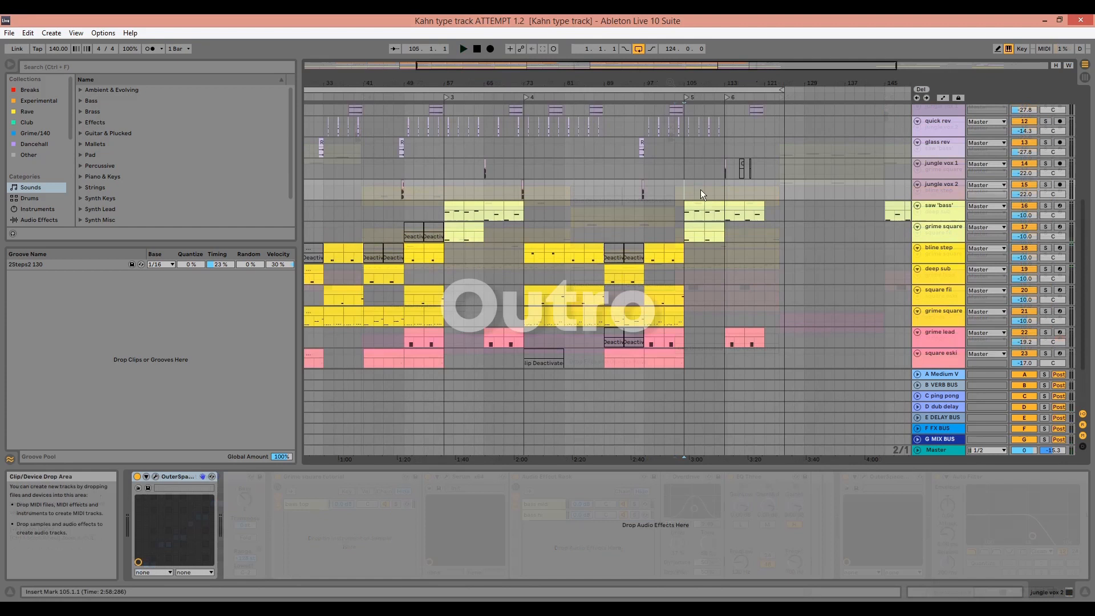
{"action": "scroll", "coordinate": [700, 194], "scroll_direction": "up", "scroll_amount": 3}
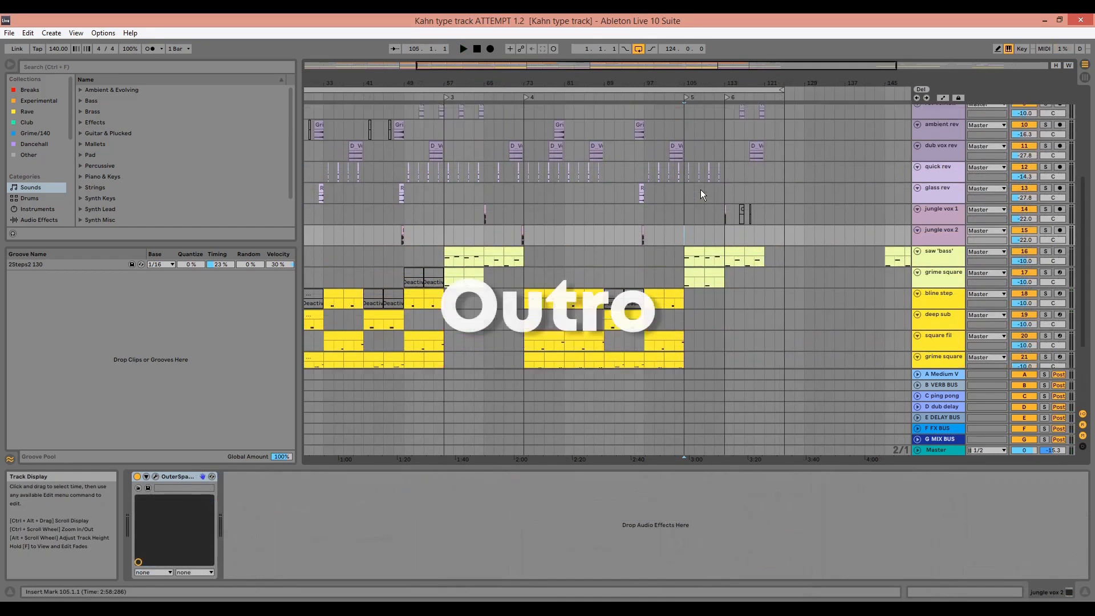
{"action": "scroll", "coordinate": [701, 189], "scroll_direction": "up", "scroll_amount": 8}
{"action": "key", "text": "space"}
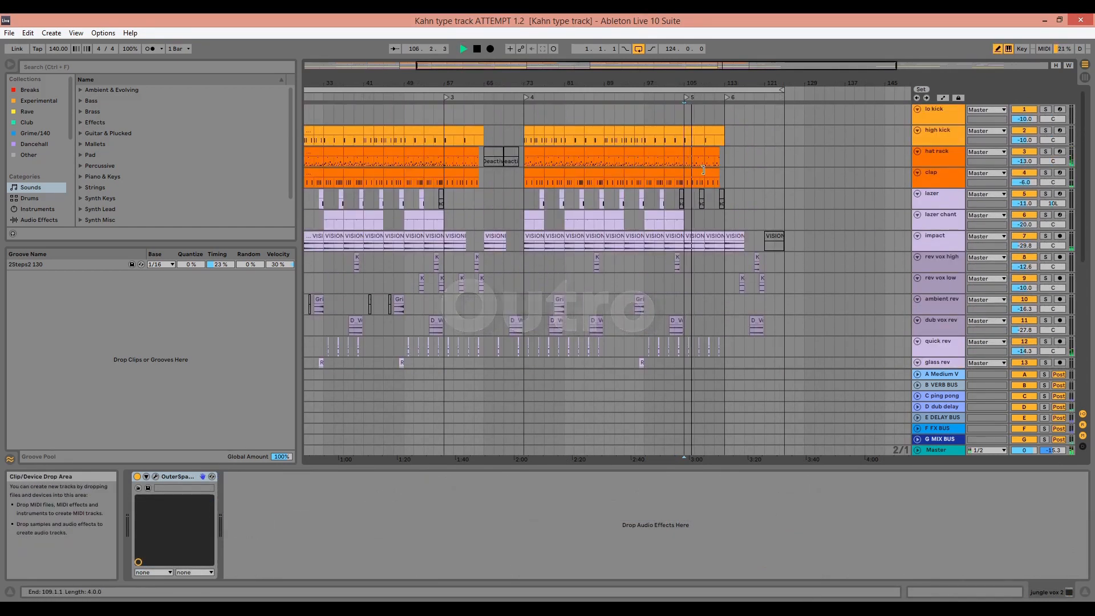
{"action": "scroll", "coordinate": [703, 168], "scroll_direction": "down", "scroll_amount": 1}
{"action": "scroll", "coordinate": [467, 158], "scroll_direction": "down", "scroll_amount": 1}
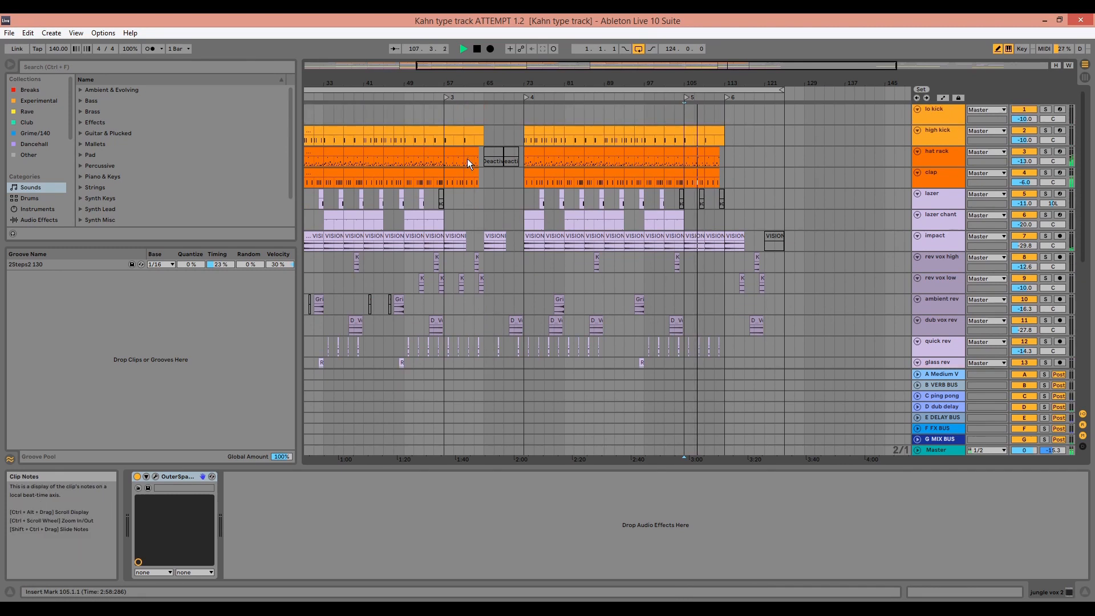
{"action": "scroll", "coordinate": [761, 222], "scroll_direction": "down", "scroll_amount": 3}
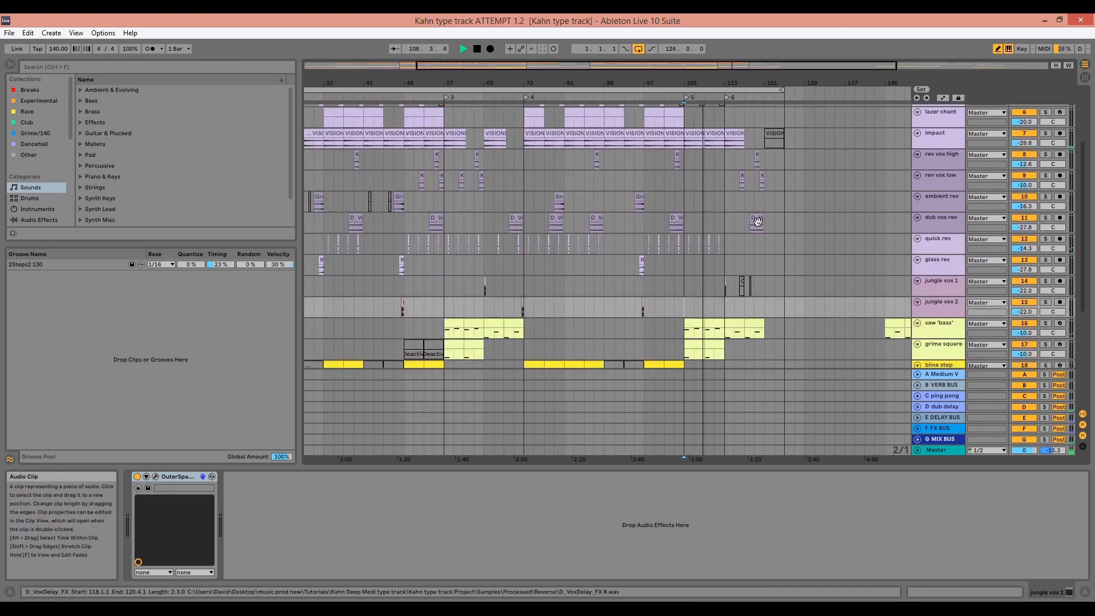
{"action": "key", "text": "space"}
- Play the transition into the second drop from bar 71, ahead of the jungle vox 2 clip
{"action": "left_click", "coordinate": [514, 305]}
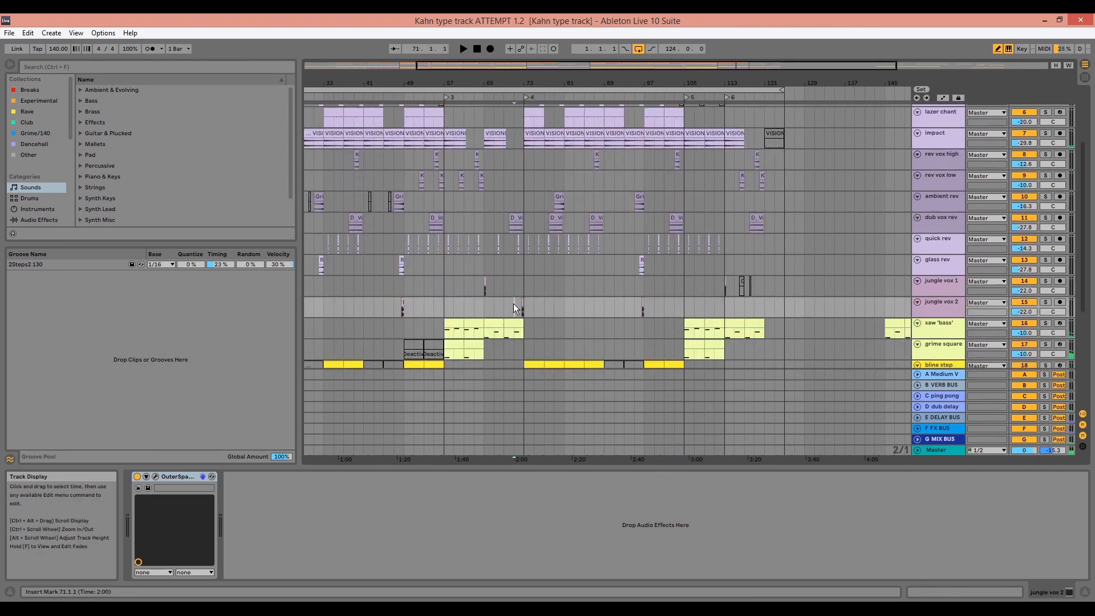
{"action": "key", "text": "space"}
{"action": "left_click_drag", "start_coordinate": [530, 83], "coordinate": [530, 91]}
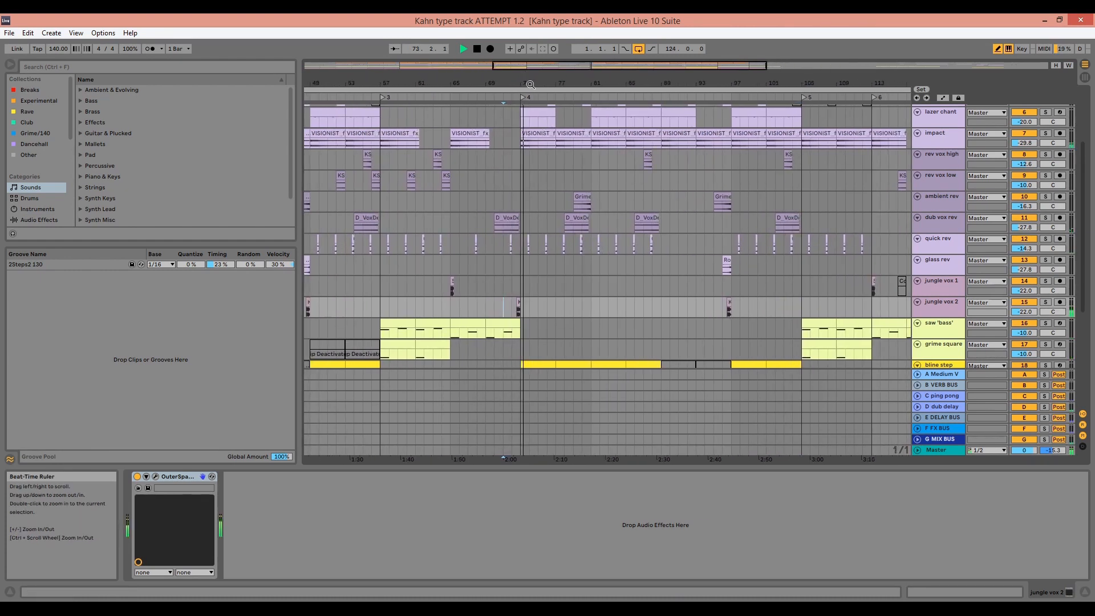
{"action": "key", "text": "space"}
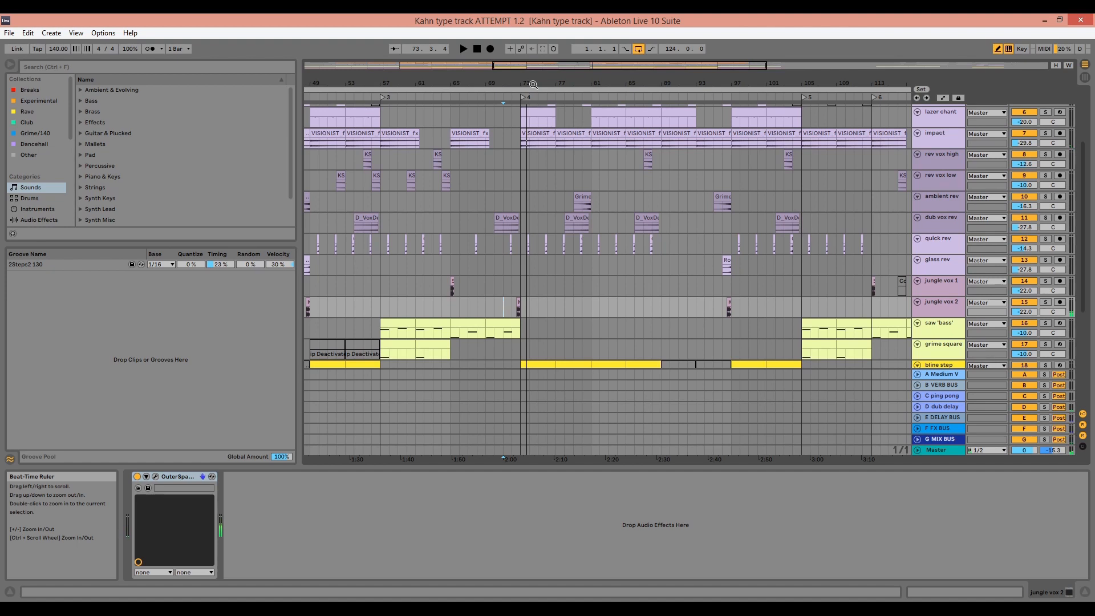
- Play the end of the outro from bar 119
{"action": "left_click_drag", "start_coordinate": [534, 84], "coordinate": [597, 299]}
{"action": "left_click", "coordinate": [583, 301]}
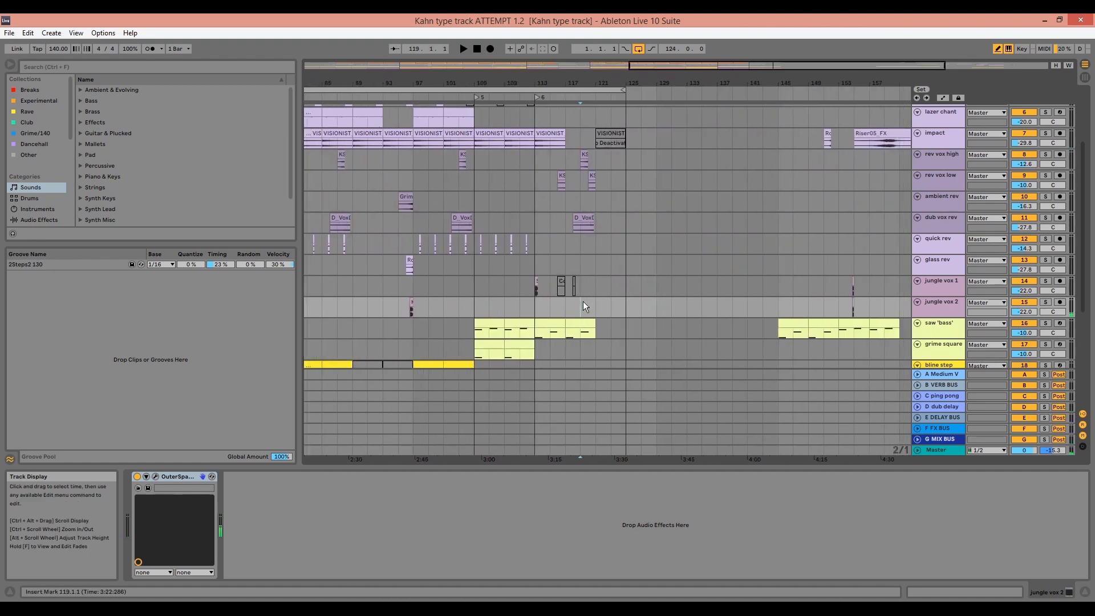
{"action": "key", "text": "space"}
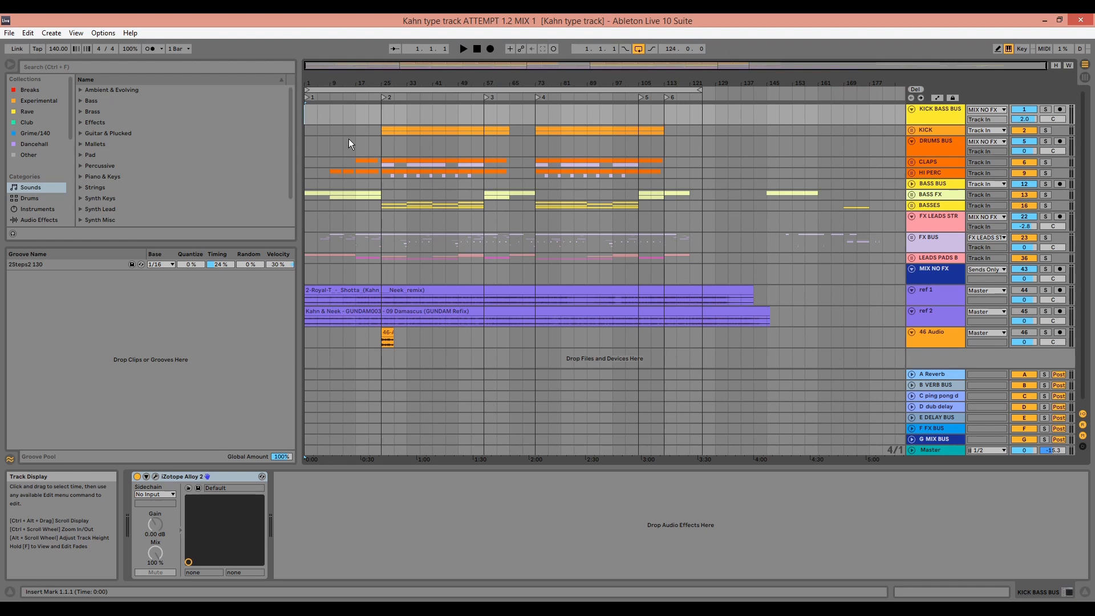
- Listen to the ref 2 reference track soloed, from its start and from bar 25, and turn its solo off
{"action": "scroll", "coordinate": [400, 188], "scroll_direction": "down", "scroll_amount": 1}
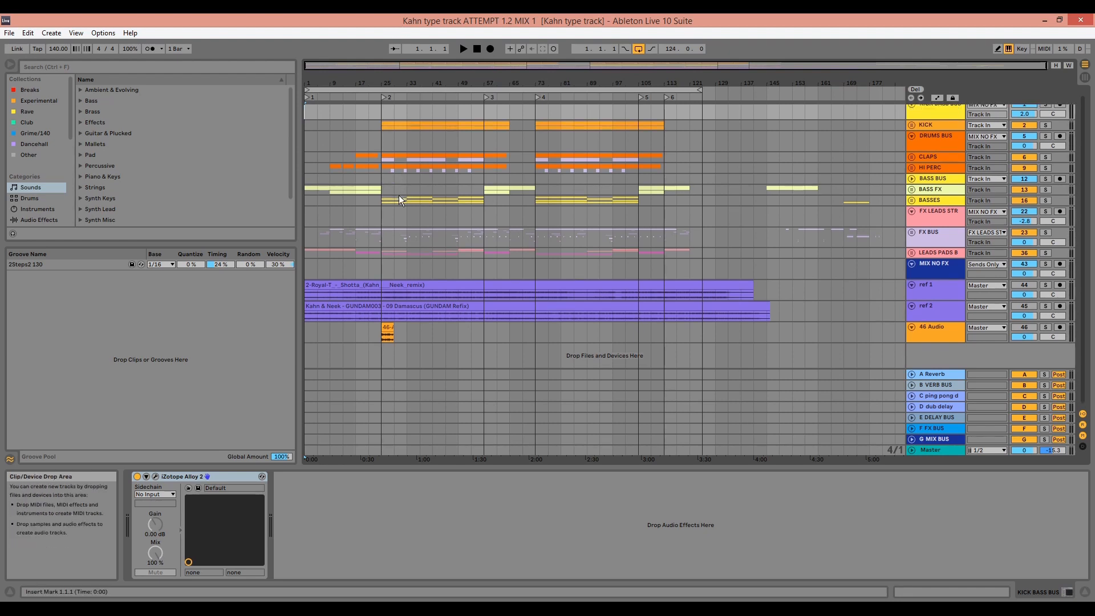
{"action": "left_click", "coordinate": [1049, 311]}
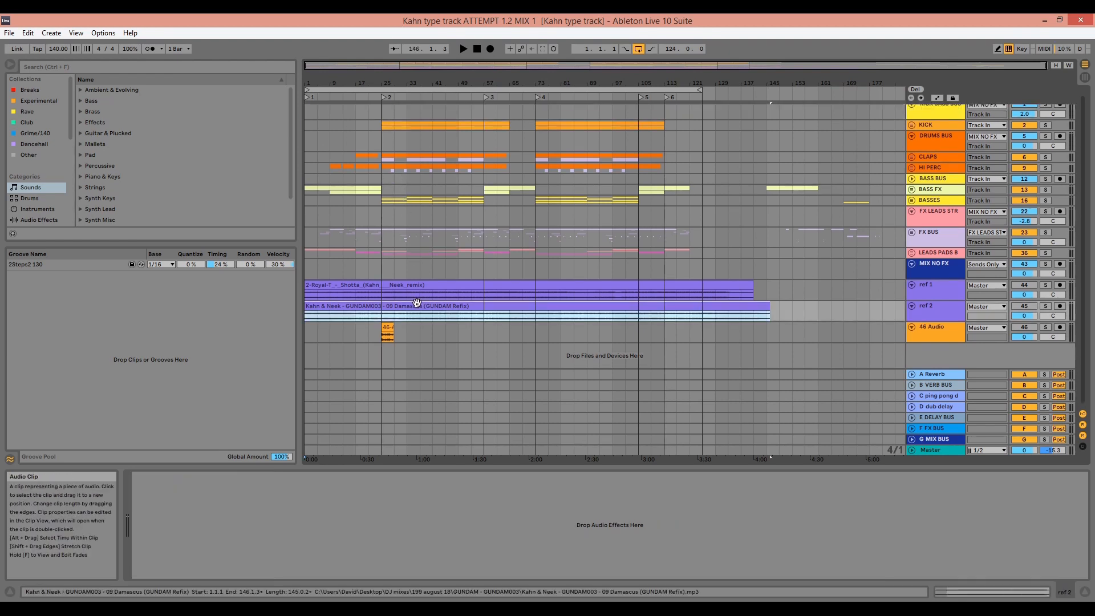
{"action": "left_click", "coordinate": [1049, 308]}
{"action": "key", "text": "space"}
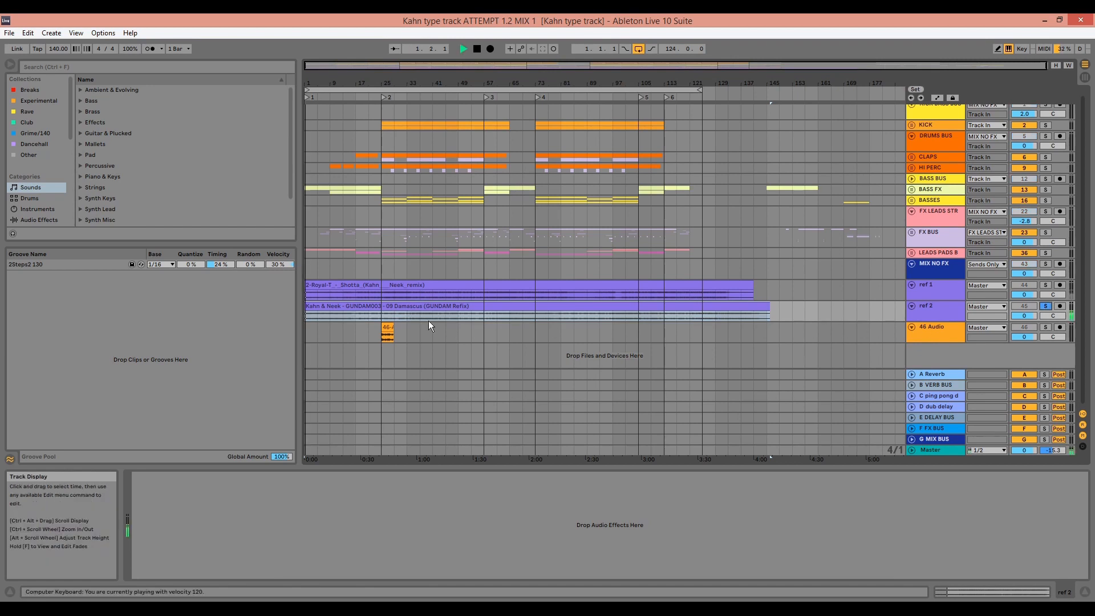
{"action": "left_click", "coordinate": [381, 314]}
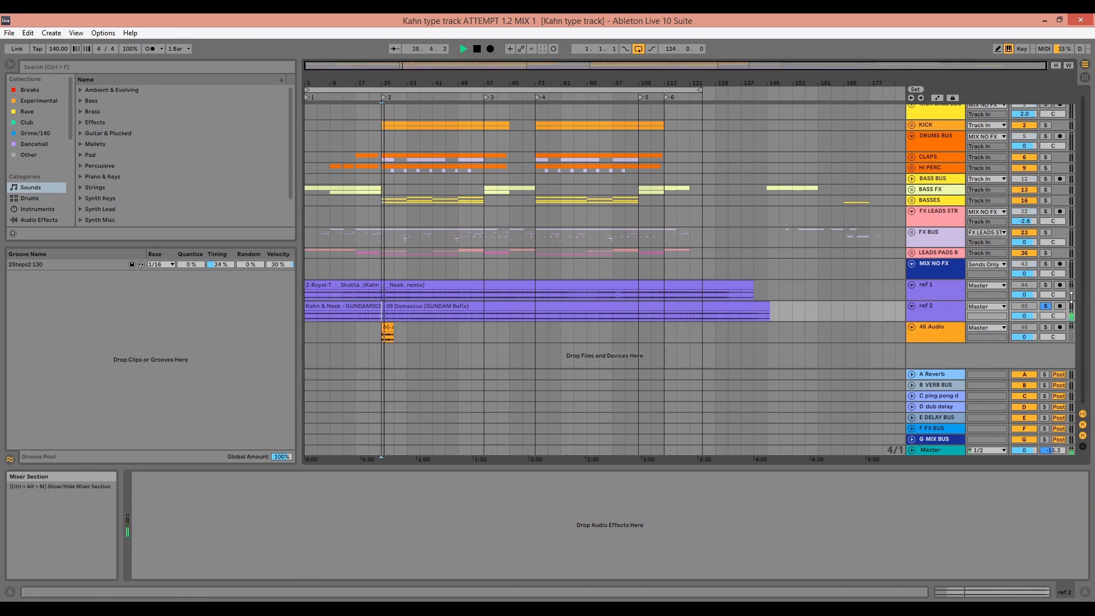
{"action": "left_click", "coordinate": [1049, 306]}
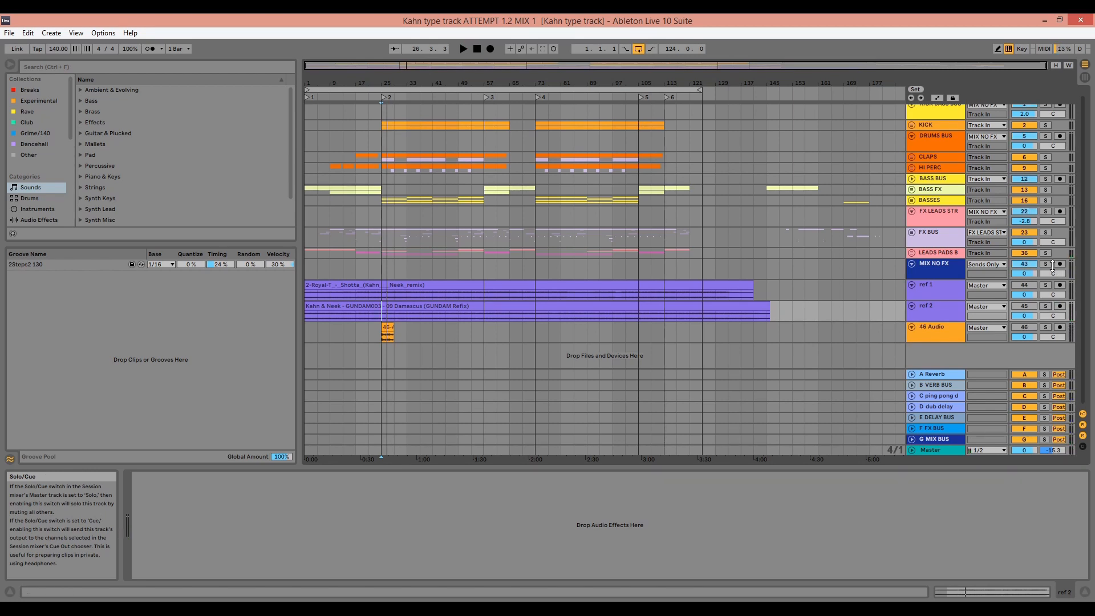
- Listen to the ref 1 reference track soloed from bar 25 and turn its solo off
{"action": "left_click", "coordinate": [1045, 285]}
{"action": "key", "text": "space"}
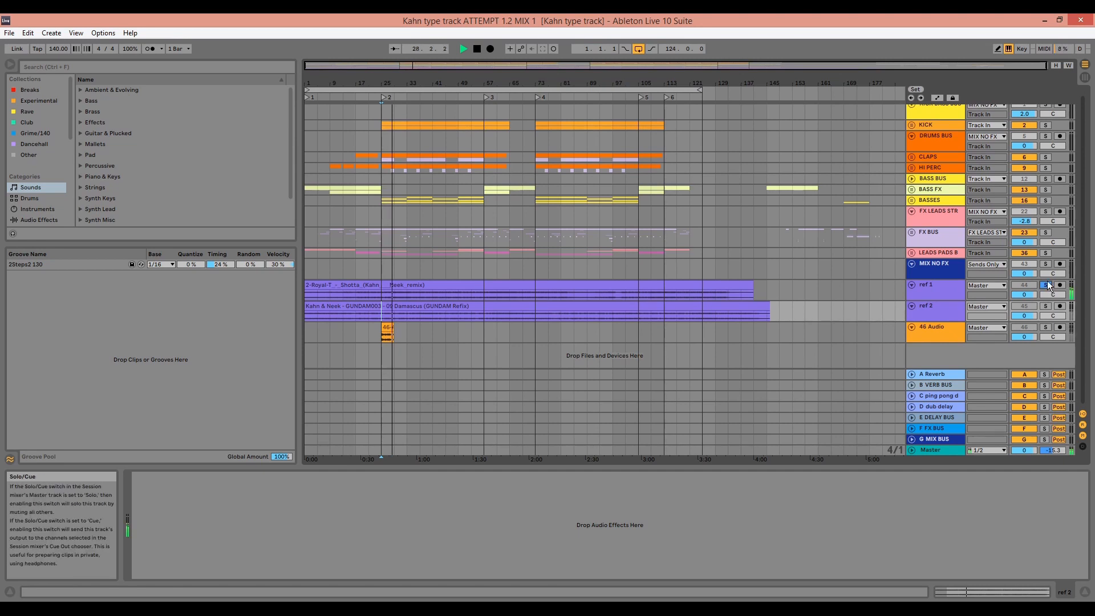
{"action": "key", "text": "space"}
{"action": "left_click", "coordinate": [1047, 285]}
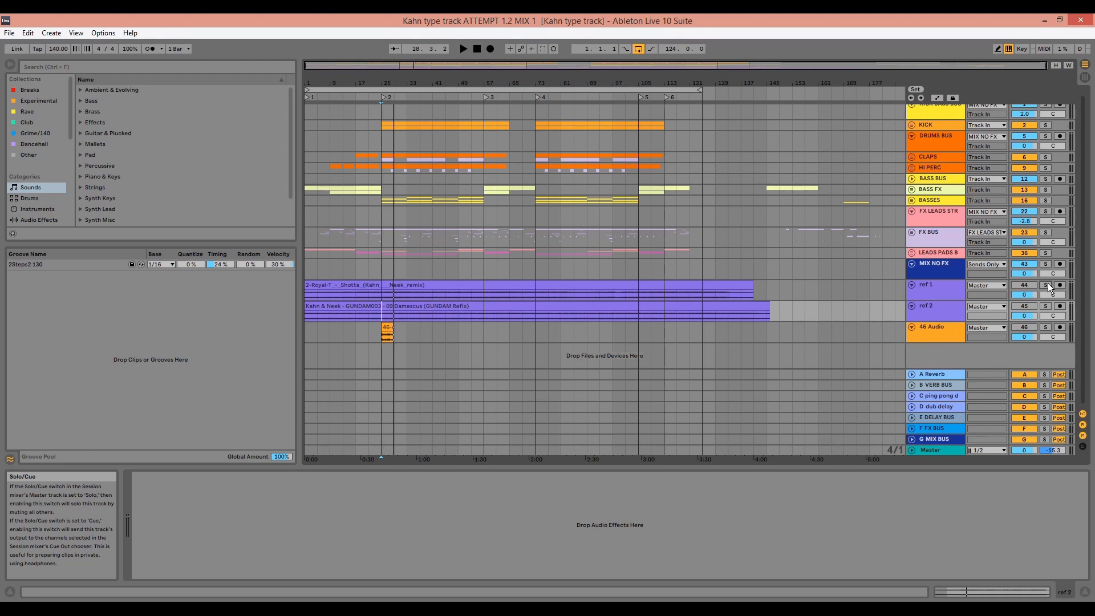
- Unfold the KICK group and play it soloed from bar 25
{"action": "scroll", "coordinate": [800, 284], "scroll_direction": "up", "scroll_amount": 1}
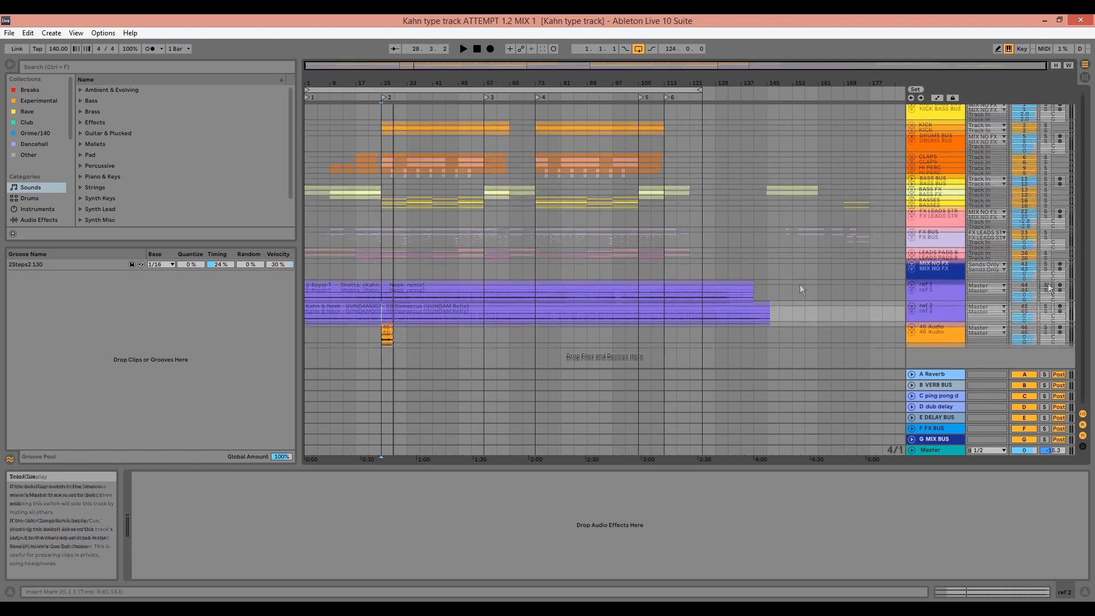
{"action": "left_click", "coordinate": [913, 131]}
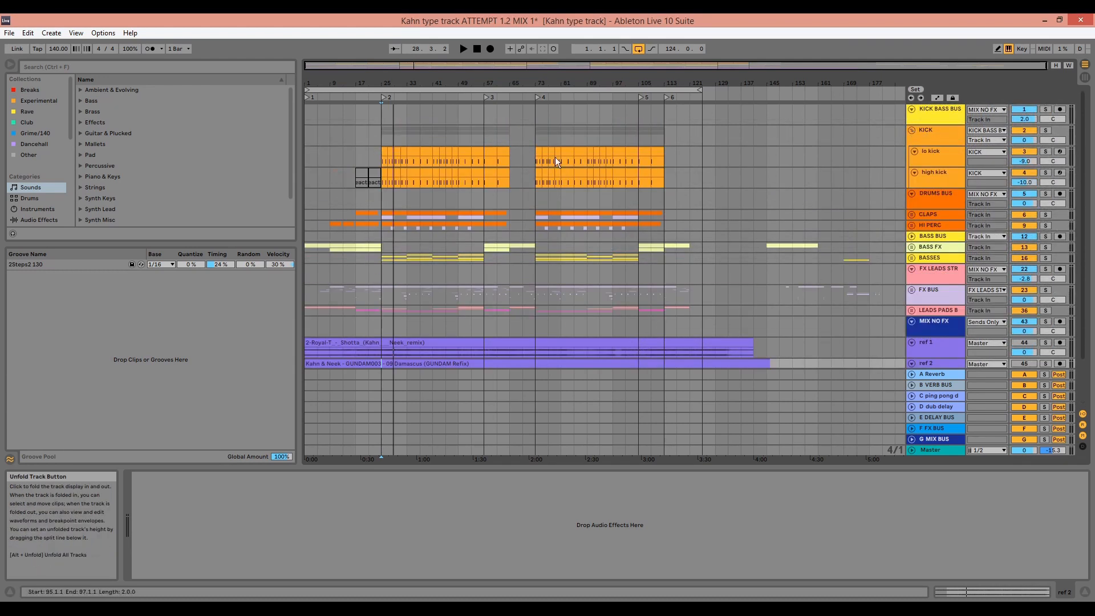
{"action": "left_click", "coordinate": [383, 134]}
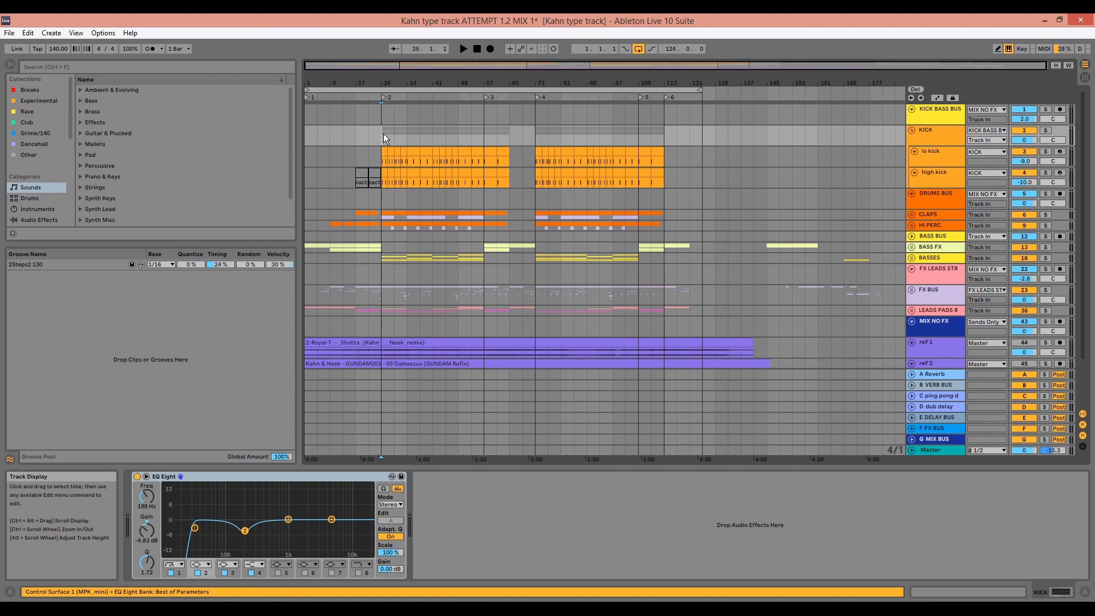
{"action": "left_click", "coordinate": [1046, 131]}
{"action": "key", "text": "space"}
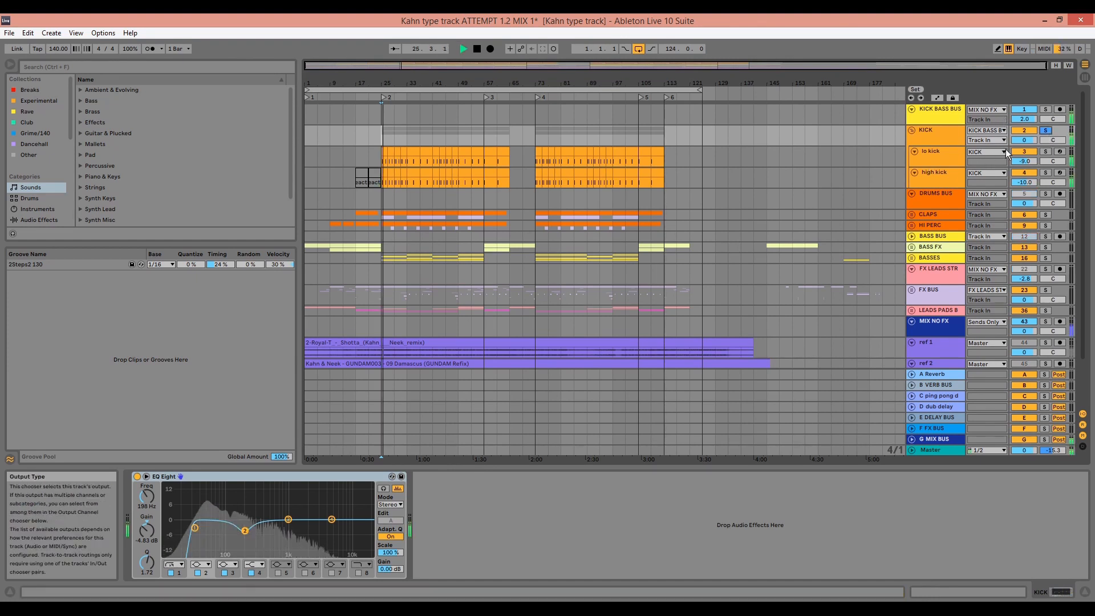
{"action": "key", "text": "space"}
- Play the lo kick track from bar 25 and examine the fundamental peak in its SPAN analyzer, narrowed to the low frequencies
{"action": "left_click", "coordinate": [953, 155]}
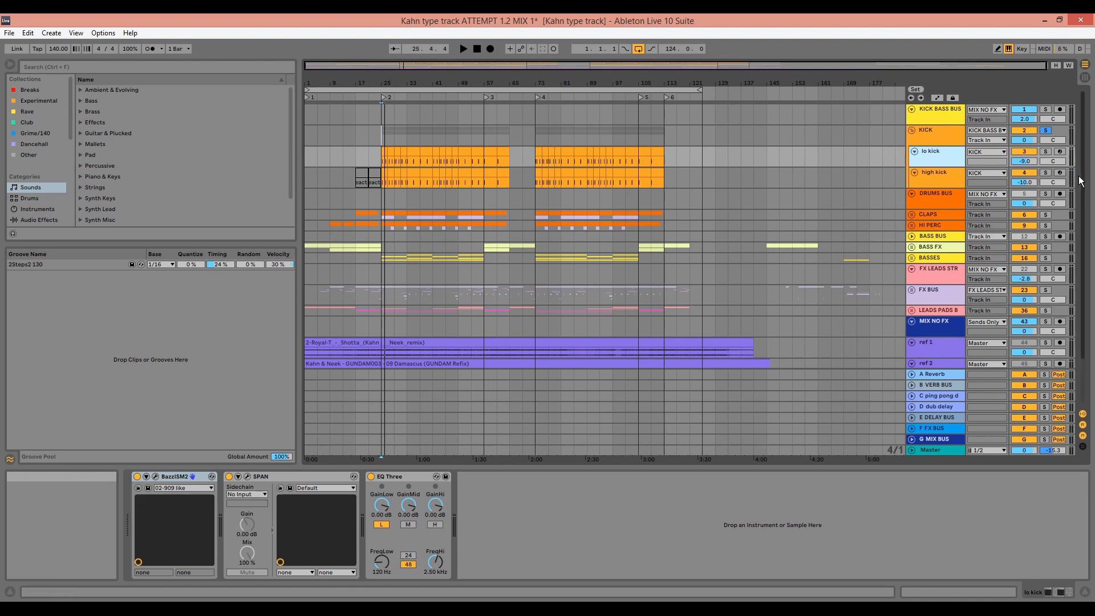
{"action": "key", "text": "space"}
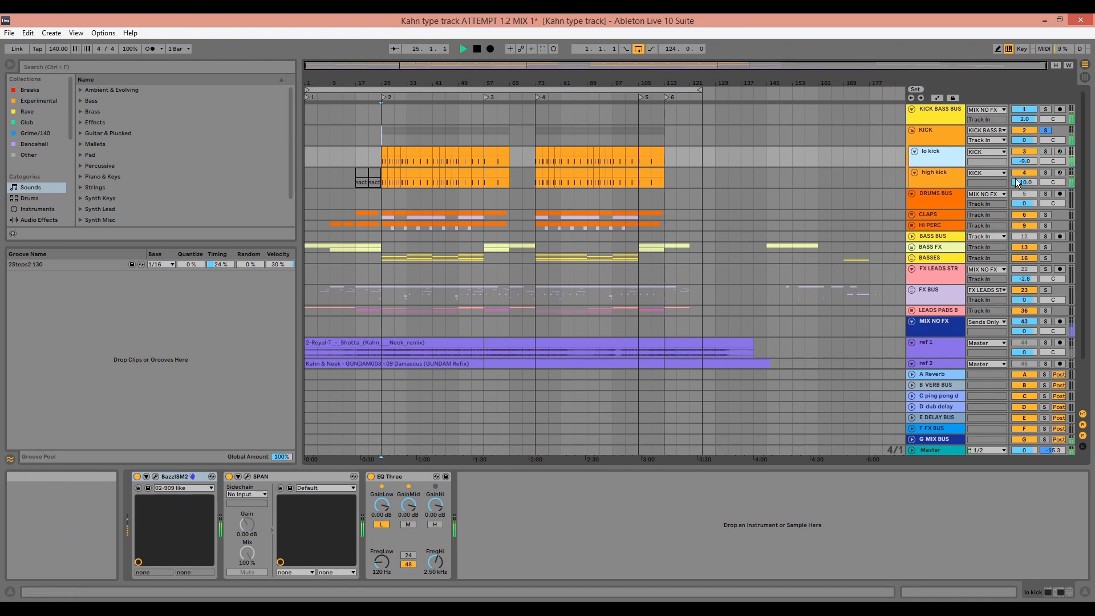
{"action": "left_click", "coordinate": [248, 476]}
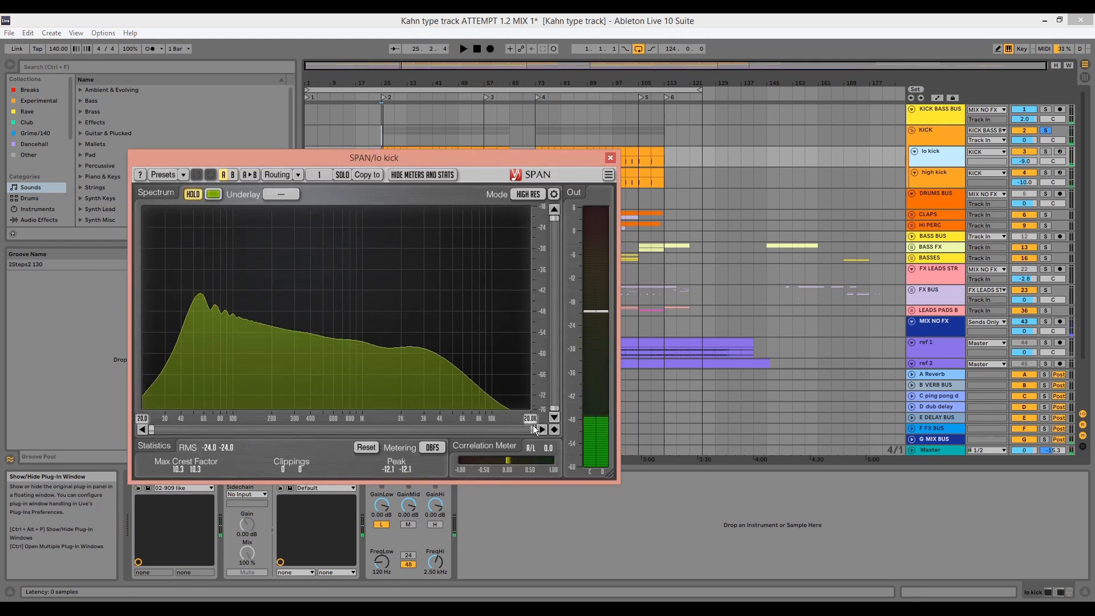
{"action": "left_click_drag", "start_coordinate": [533, 429], "coordinate": [225, 429]}
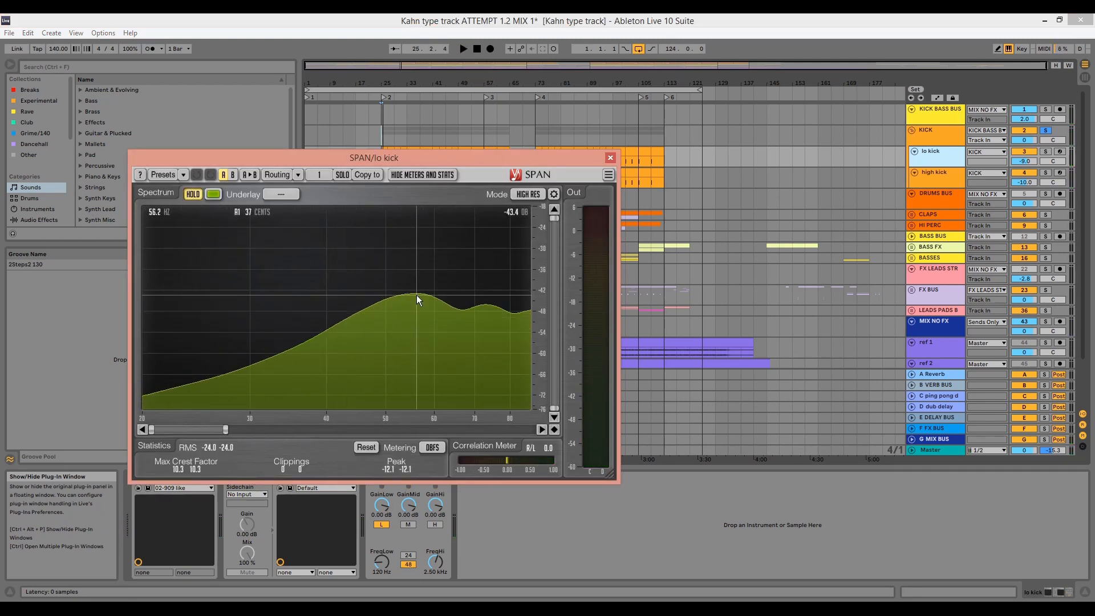
{"action": "left_click", "coordinate": [611, 158]}
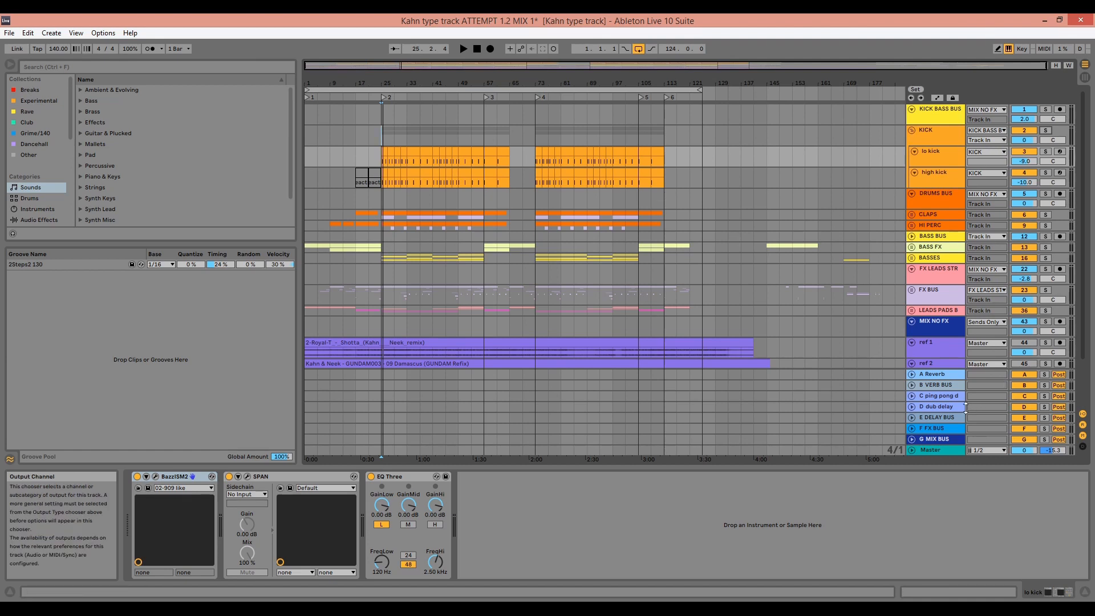
- Play the intro from bar 9 while viewing the tracks inside the CLAPS and HI PERC groups
{"action": "left_click", "coordinate": [954, 396]}
{"action": "left_click", "coordinate": [946, 409]}
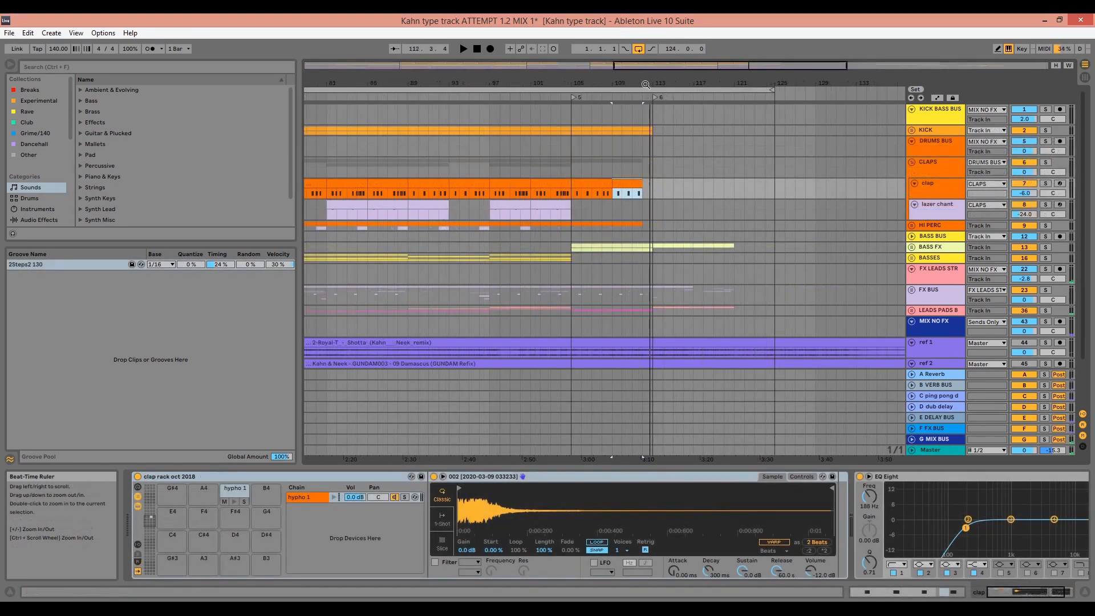
{"action": "left_click_drag", "start_coordinate": [656, 83], "coordinate": [656, 46]}
{"action": "left_click", "coordinate": [344, 166]}
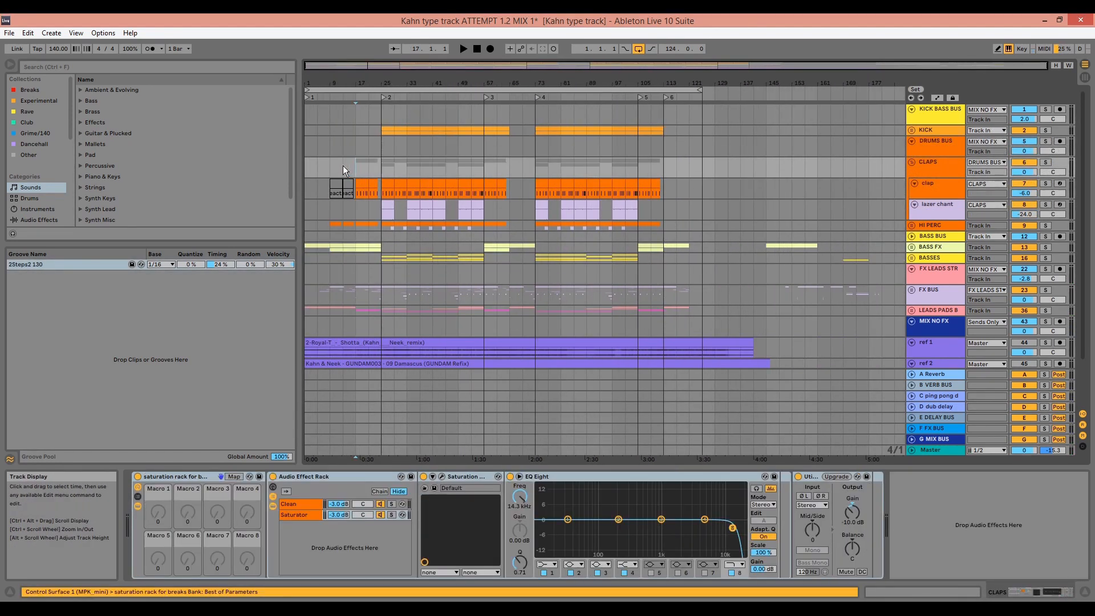
{"action": "left_click", "coordinate": [327, 162]}
{"action": "key", "text": "space"}
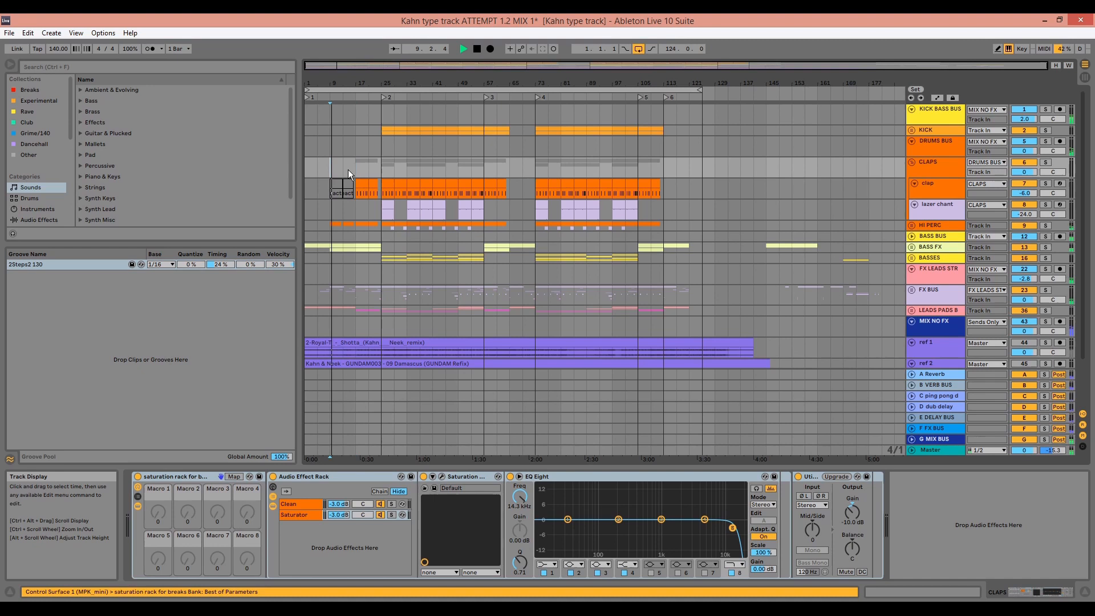
{"action": "left_click", "coordinate": [913, 227]}
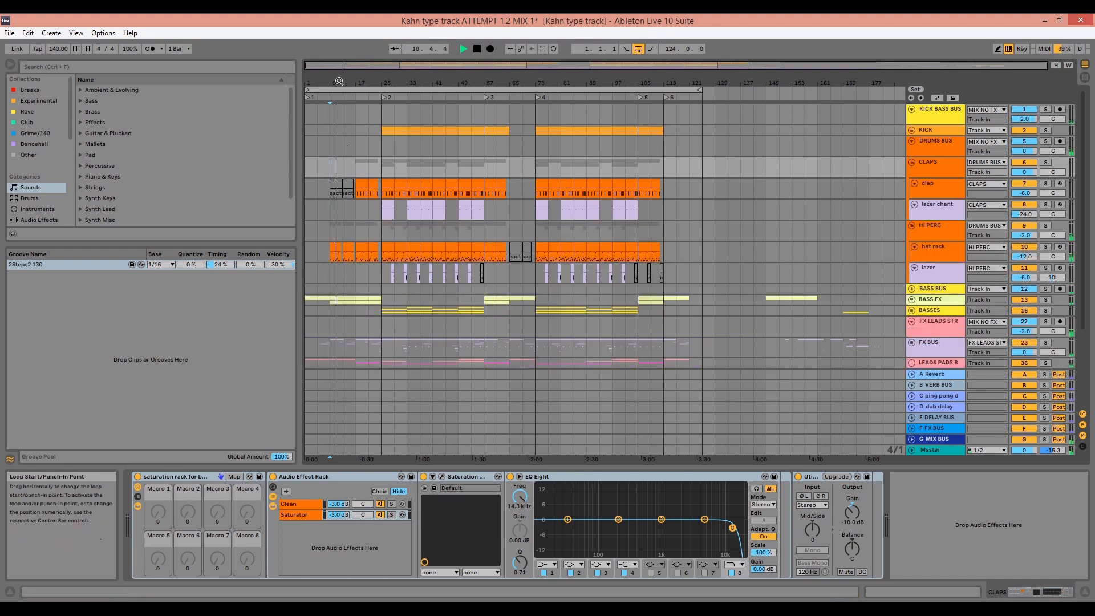
{"action": "left_click_drag", "start_coordinate": [338, 84], "coordinate": [338, 112]}
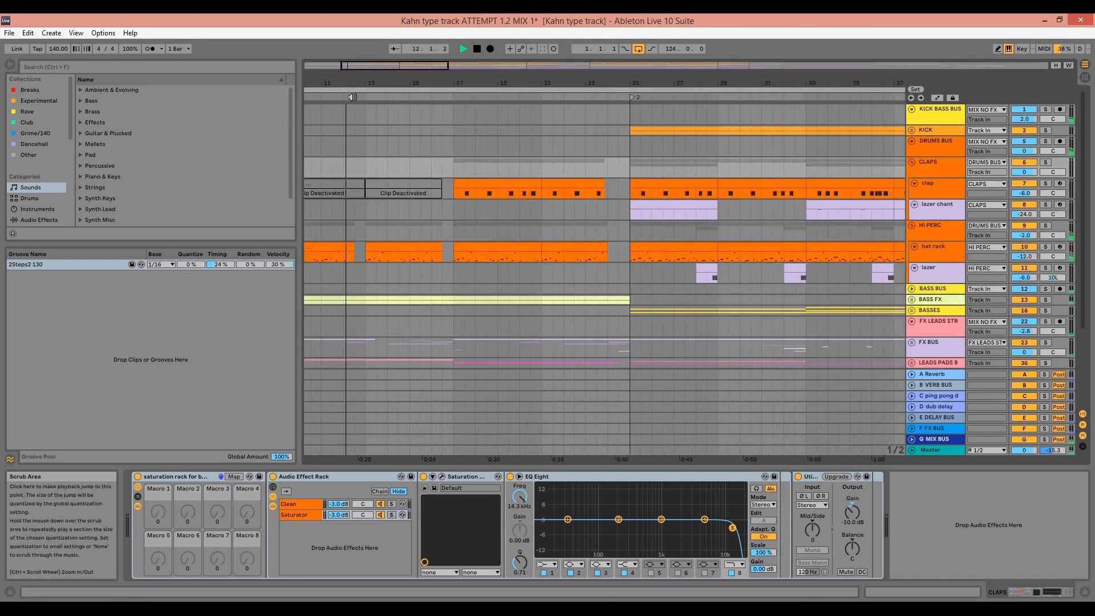
{"action": "key", "text": "space"}
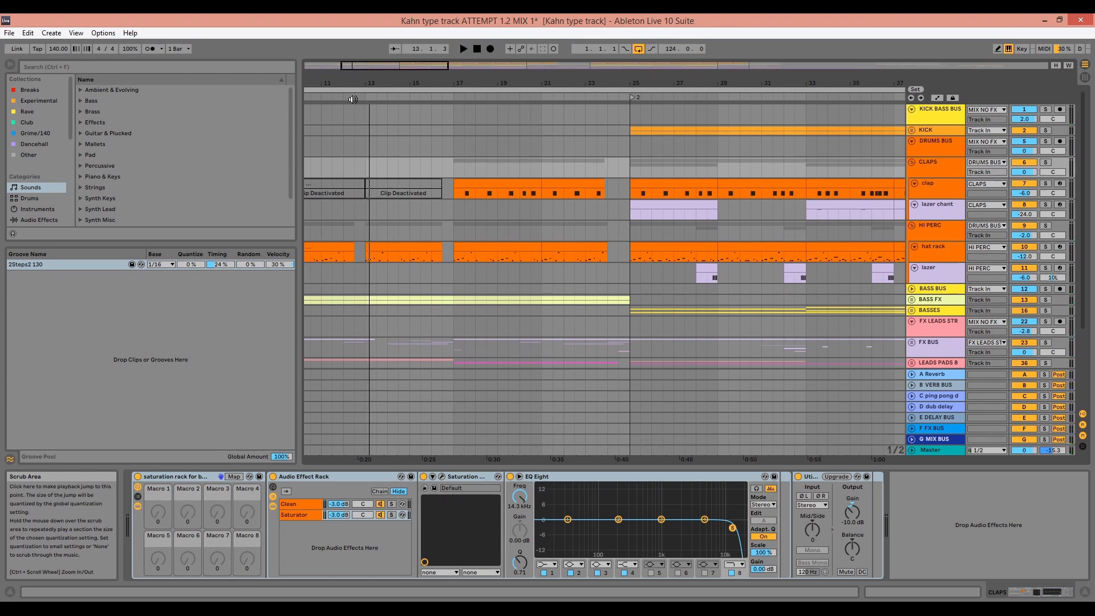
- Listen to the ref 2 reference track soloed from bar 13 and turn its solo off
{"action": "scroll", "coordinate": [530, 208], "scroll_direction": "down", "scroll_amount": 4}
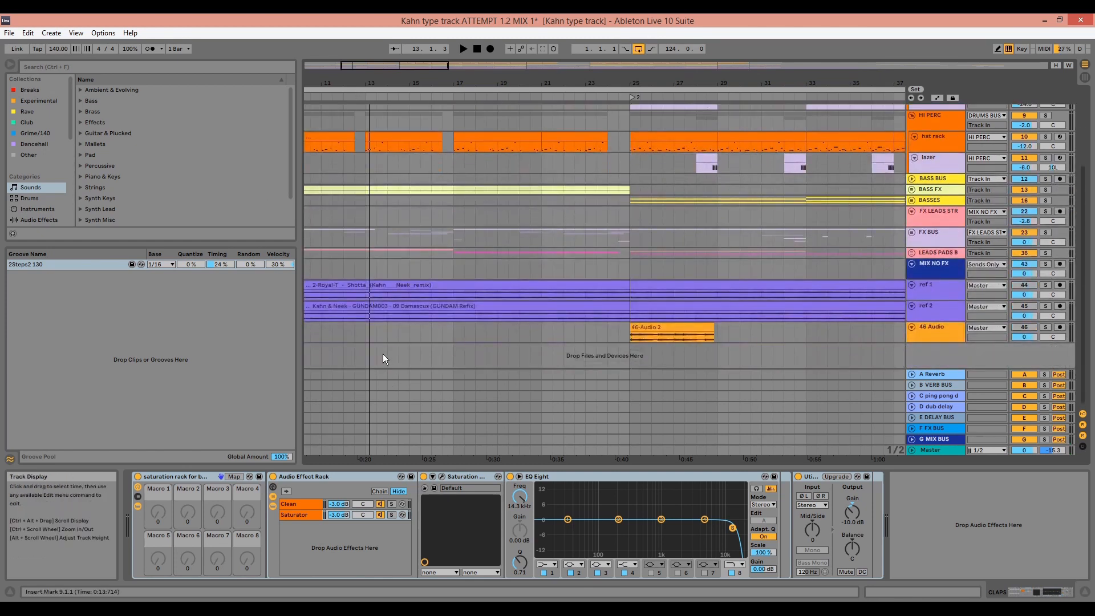
{"action": "left_click", "coordinate": [1045, 307]}
{"action": "key", "text": "space"}
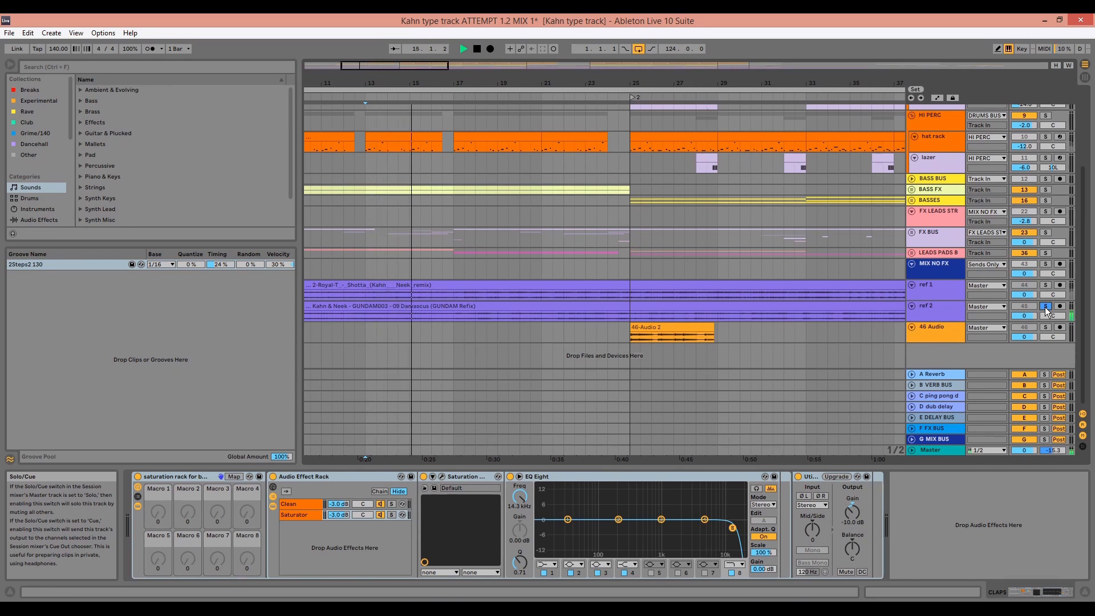
{"action": "left_click", "coordinate": [1045, 307]}
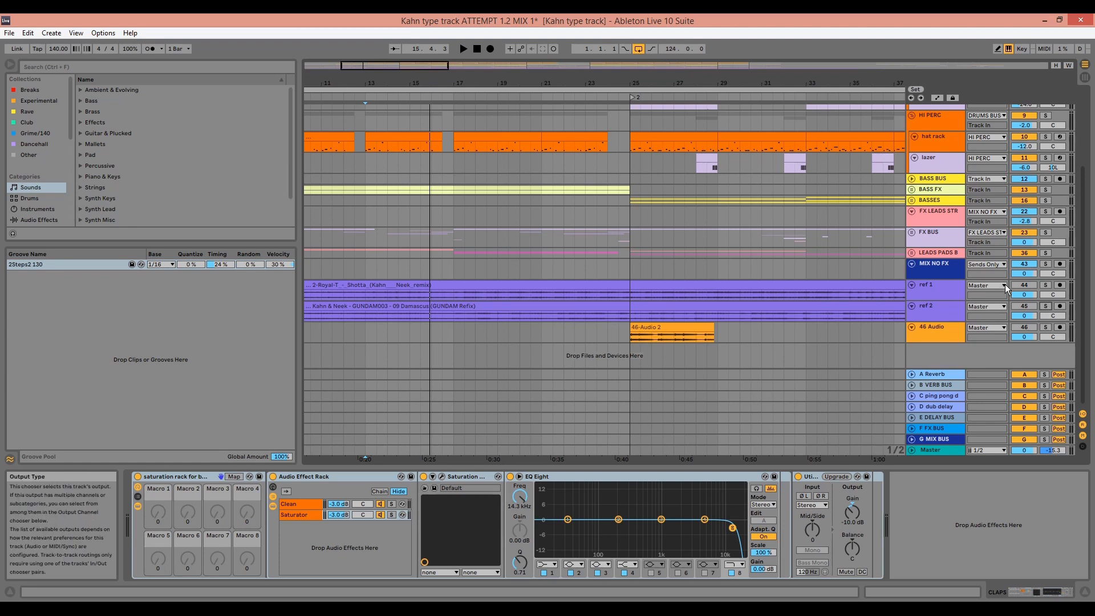
- Listen to the ref 1 reference track soloed from bar 13 and from the drop at bar 25
{"action": "left_click", "coordinate": [1046, 286]}
{"action": "key", "text": "space"}
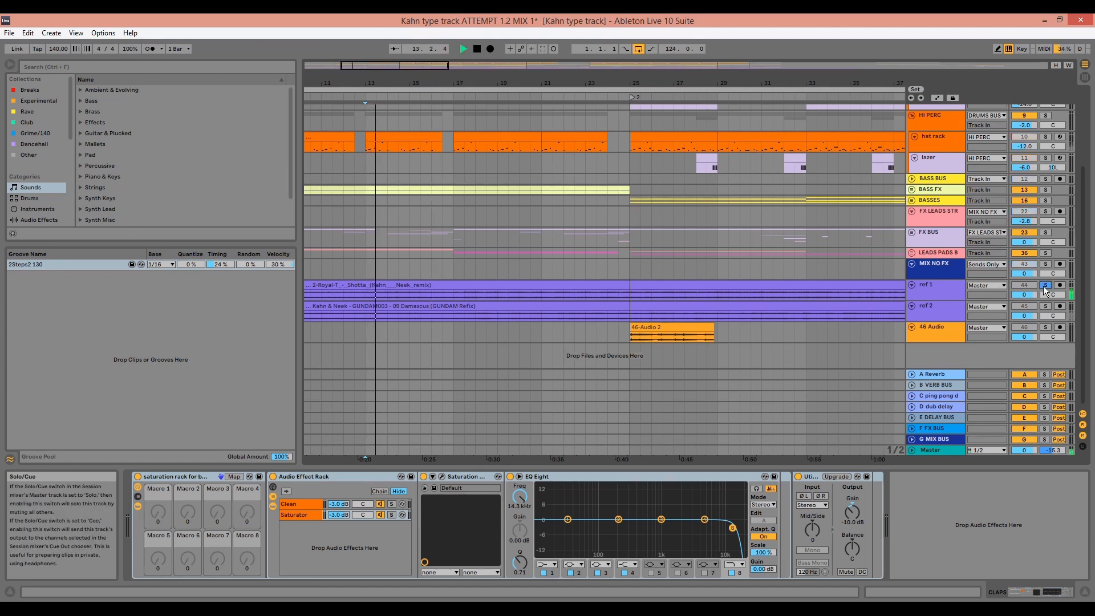
{"action": "left_click", "coordinate": [635, 272]}
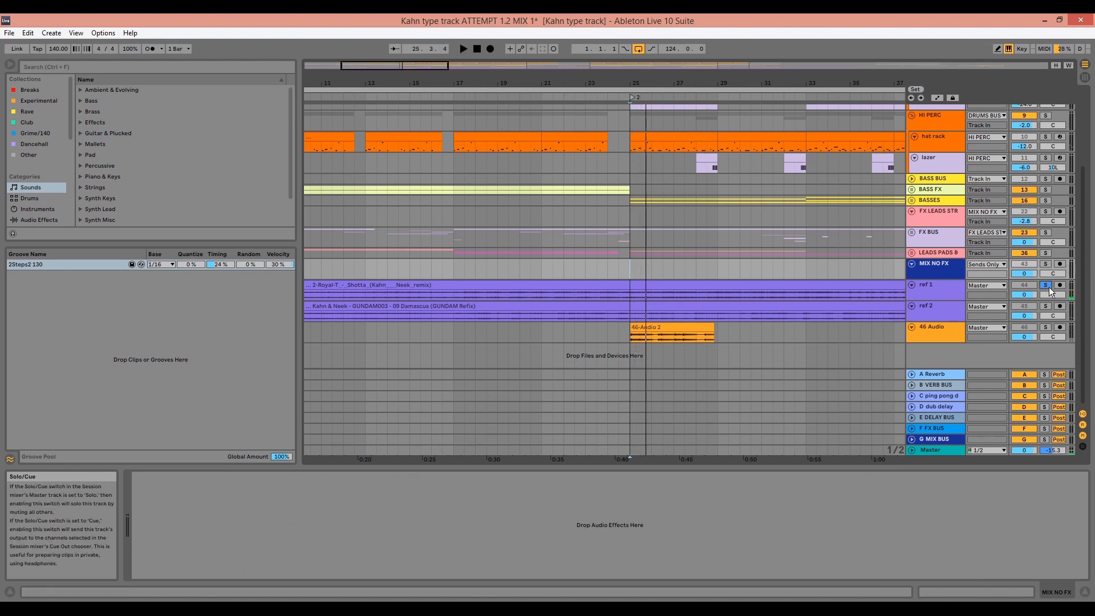
- Play the track's own mix from the drop at bar 25 without any reference soloed
{"action": "scroll", "coordinate": [780, 276], "scroll_direction": "up", "scroll_amount": 5}
{"action": "scroll", "coordinate": [779, 273], "scroll_direction": "down", "scroll_amount": 4}
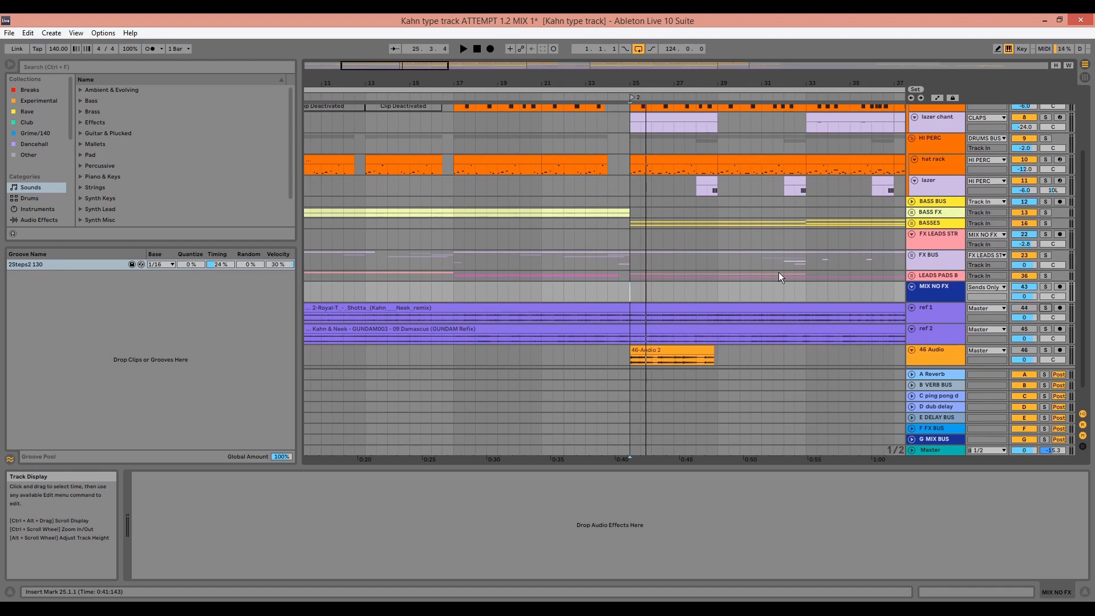
{"action": "key", "text": "space"}
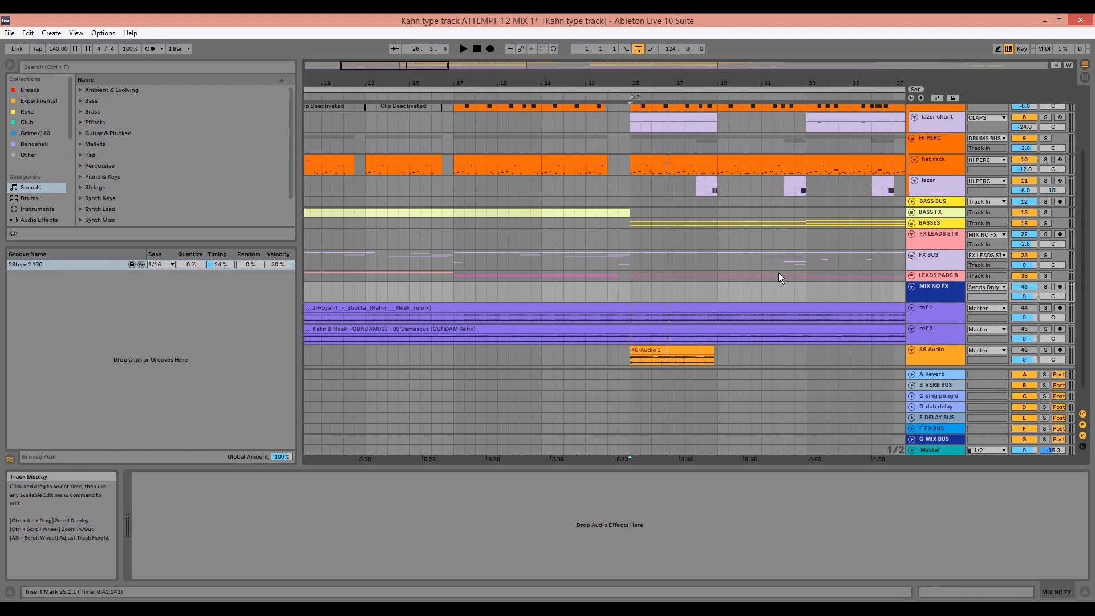
- Compare the drop at bar 25 by playing ref 2 soloed and the track's own mix with that solo off
{"action": "left_click", "coordinate": [1046, 329]}
{"action": "key", "text": "space"}
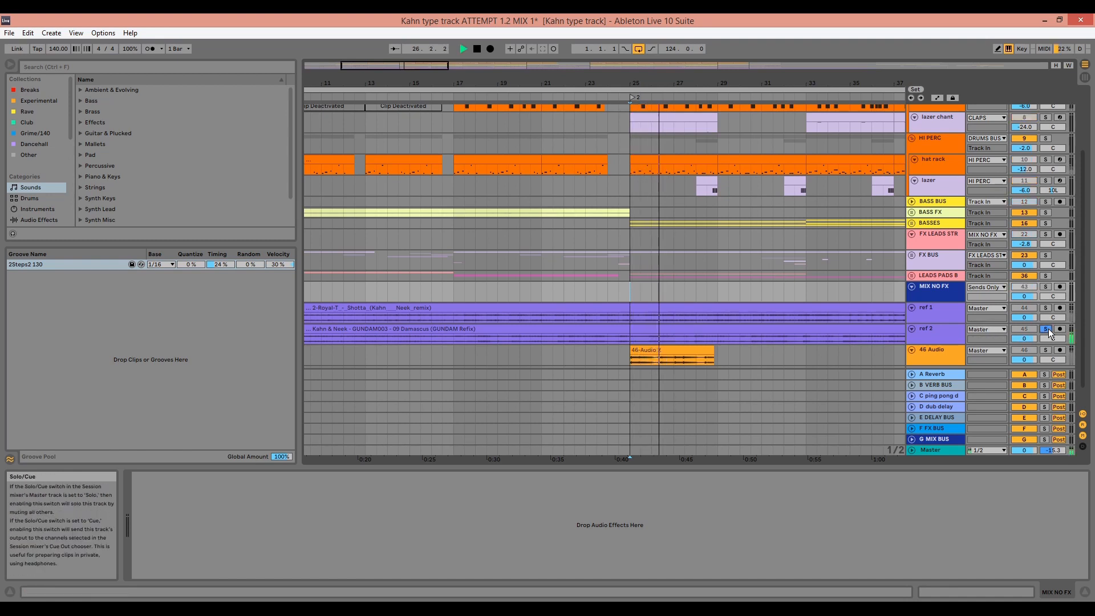
{"action": "key", "text": "space"}
{"action": "left_click", "coordinate": [1049, 329]}
{"action": "scroll", "coordinate": [809, 265], "scroll_direction": "up", "scroll_amount": 1}
{"action": "key", "text": "space"}
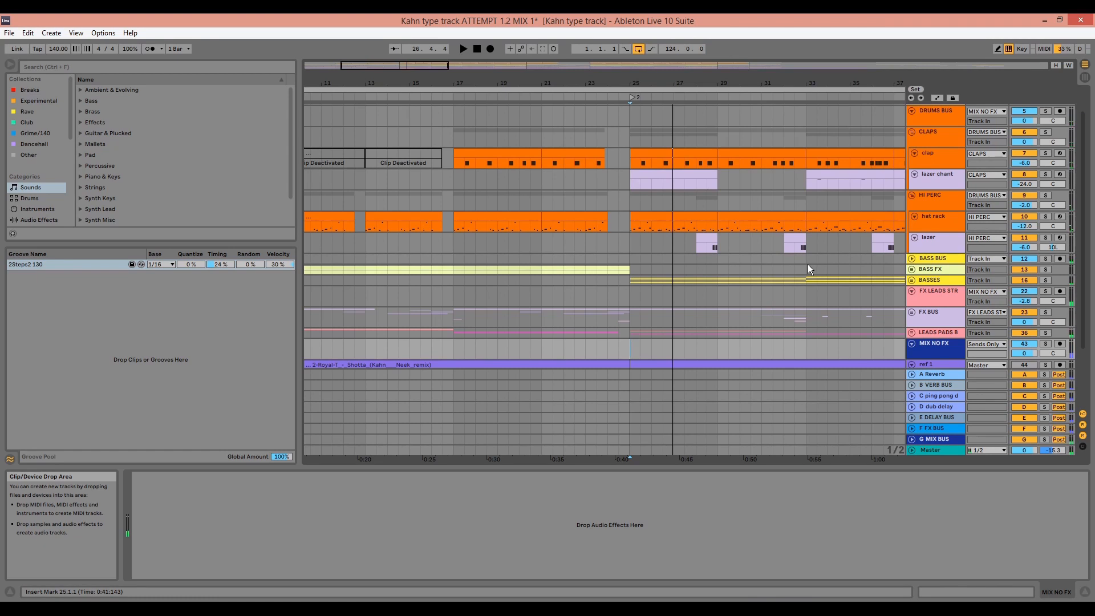
- Examine the hat rack's devices and the HI PERC group's effect rack, showing the devices of its bit crush chain
{"action": "left_click", "coordinate": [961, 196]}
{"action": "left_click", "coordinate": [940, 223]}
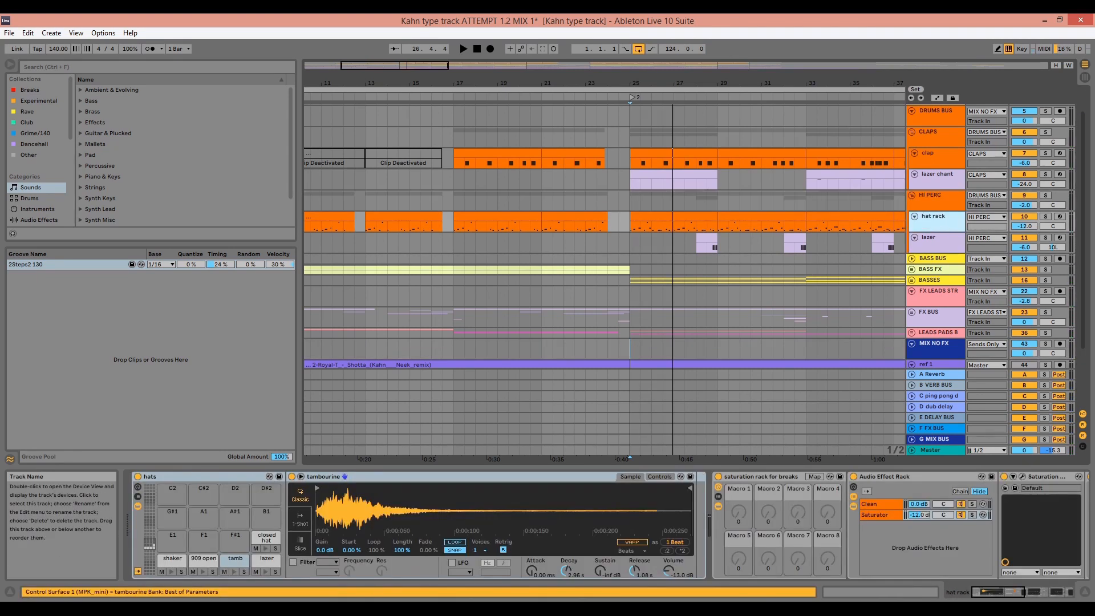
{"action": "left_click_drag", "start_coordinate": [1010, 596], "coordinate": [1072, 597]}
{"action": "left_click", "coordinate": [945, 195]}
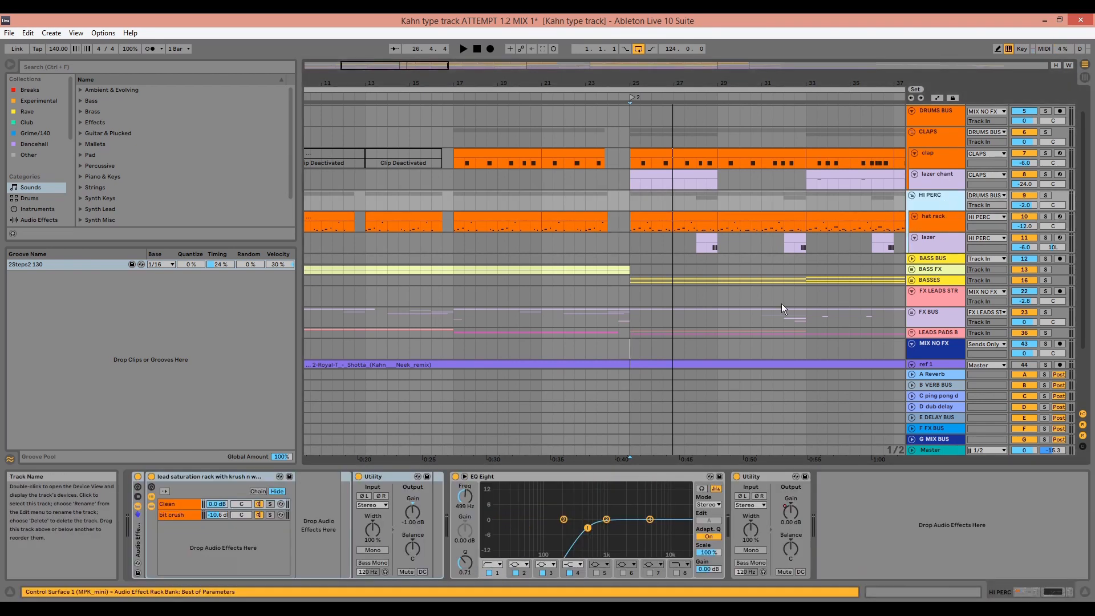
{"action": "left_click", "coordinate": [175, 515]}
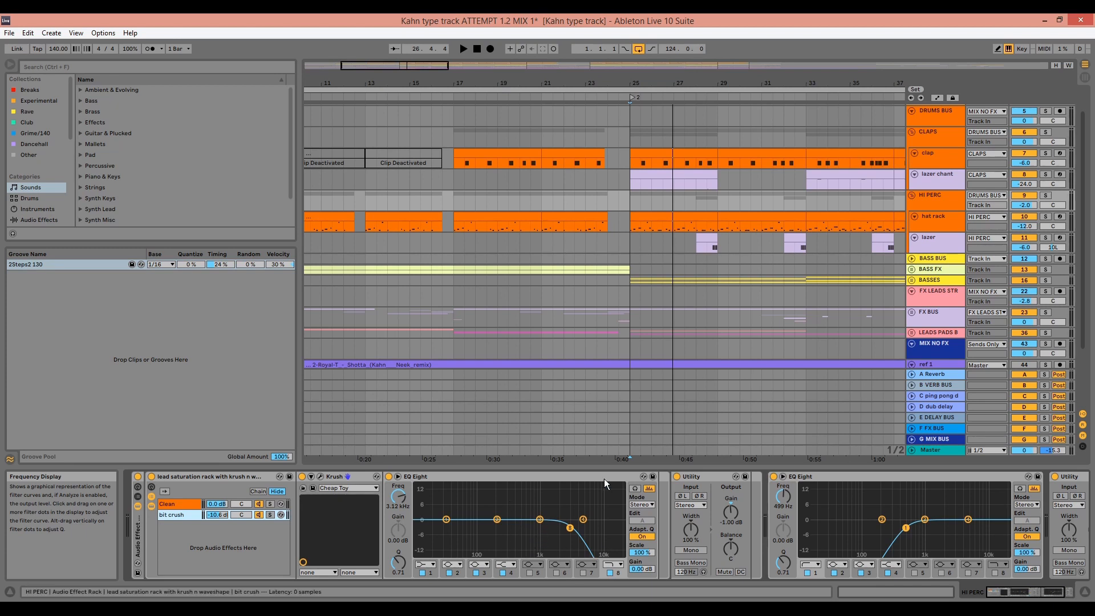
- Raise the high-cut frequency of the bit crush chain's EQ Eight to 7.33 kHz while playing from bar 25
{"action": "scroll", "coordinate": [847, 241], "scroll_direction": "up", "scroll_amount": 2}
{"action": "key", "text": "space"}
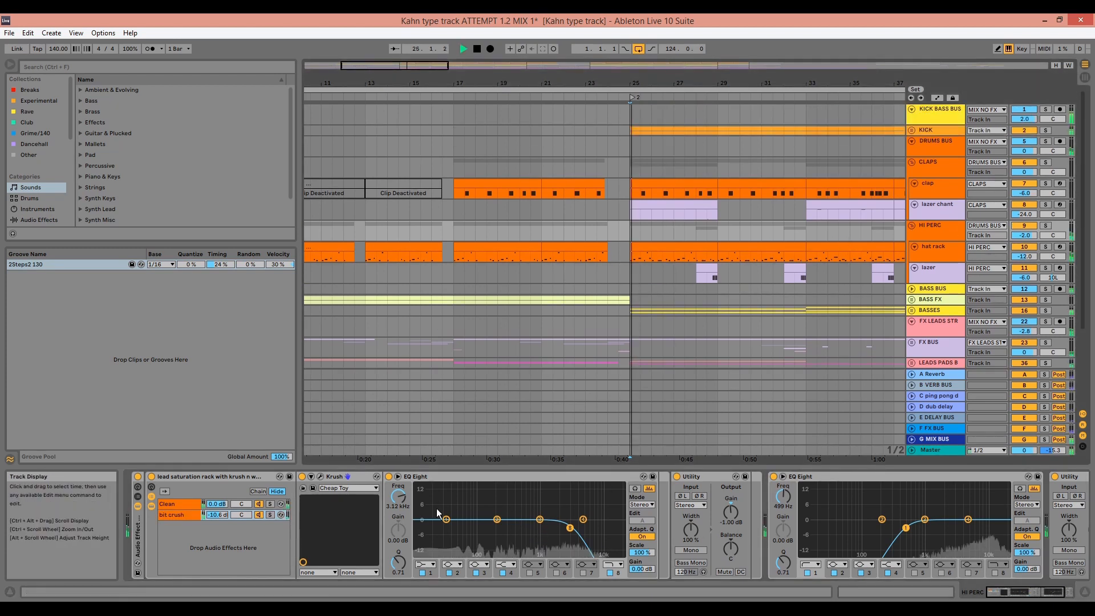
{"action": "left_click_drag", "start_coordinate": [397, 499], "coordinate": [398, 487]}
{"action": "key", "text": "space"}
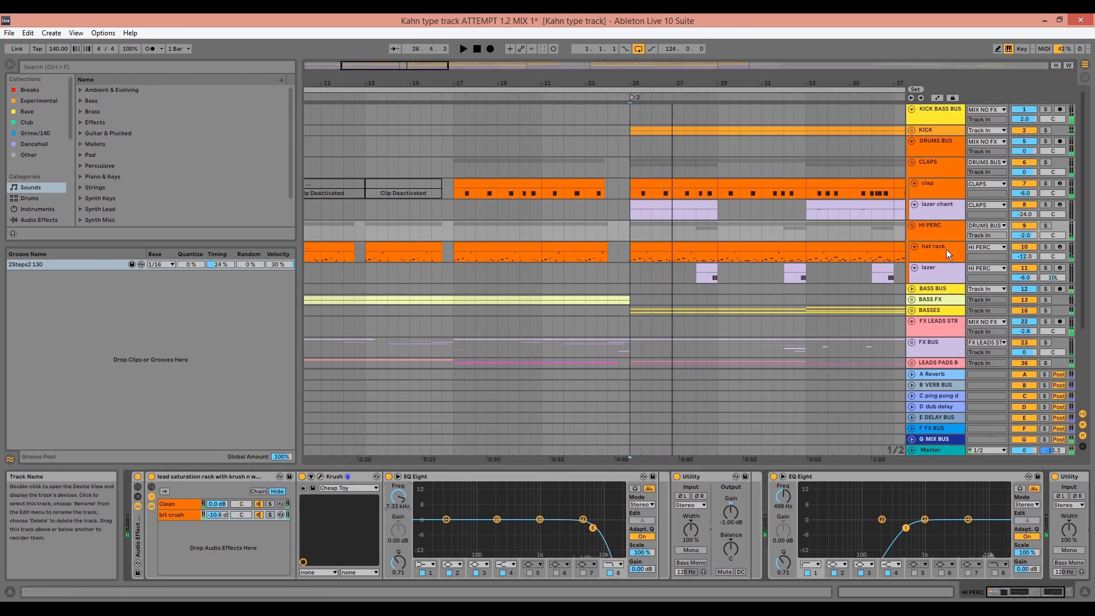
- Listen to the HI PERC group soloed from bar 25 and turn its solo off to hear it in the mix
{"action": "left_click", "coordinate": [1047, 226]}
{"action": "key", "text": "space"}
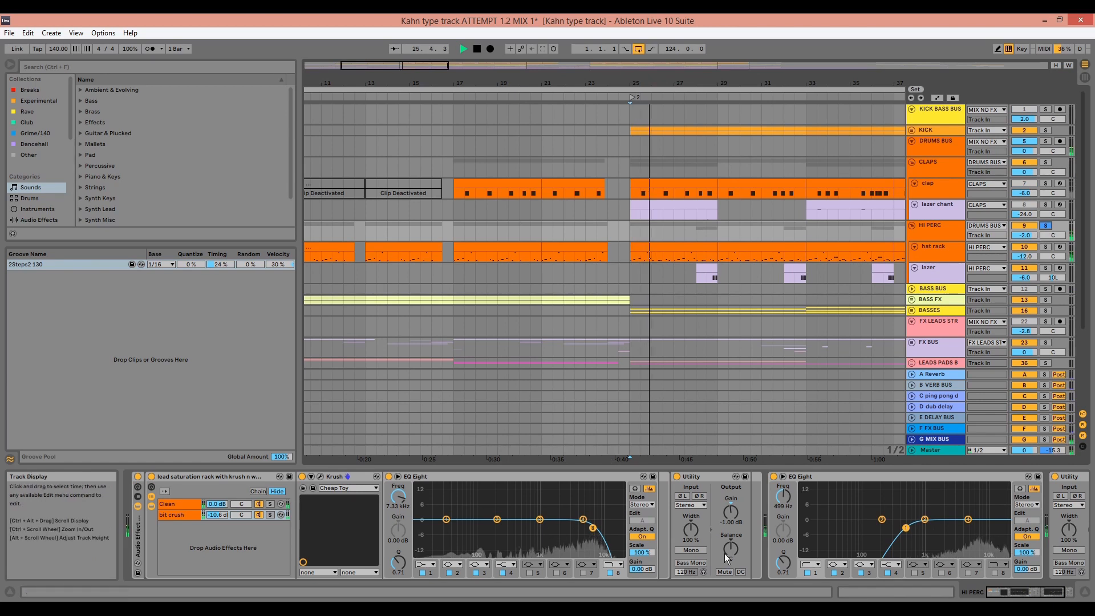
{"action": "left_click", "coordinate": [1050, 228]}
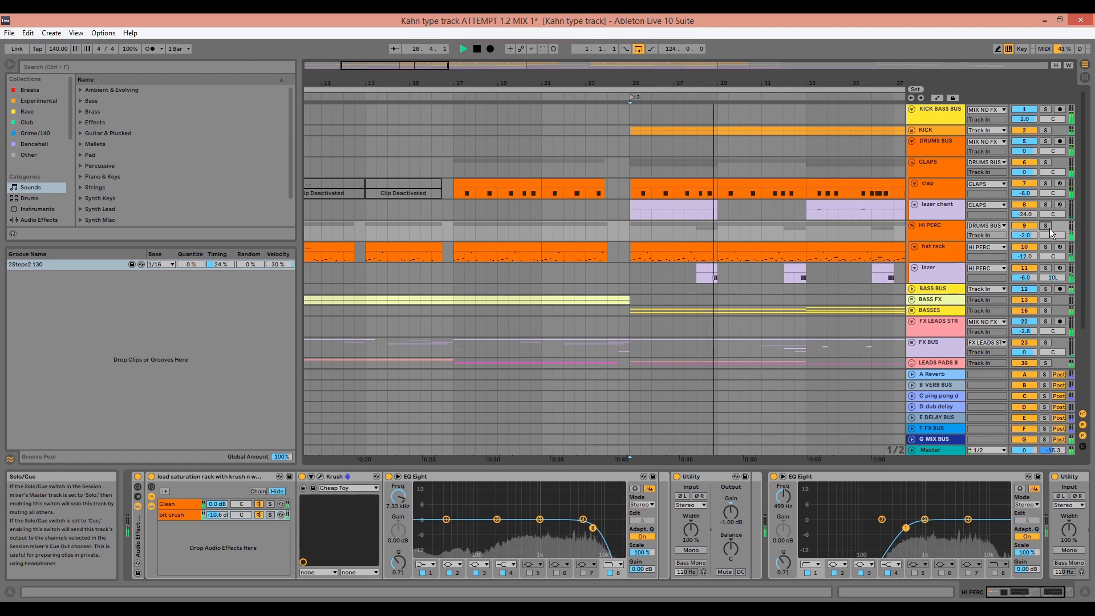
- Compare the mix from bar 25 with the HI PERC group's Audio Effect Rack bypassed and switched back on
{"action": "left_click", "coordinate": [138, 477]}
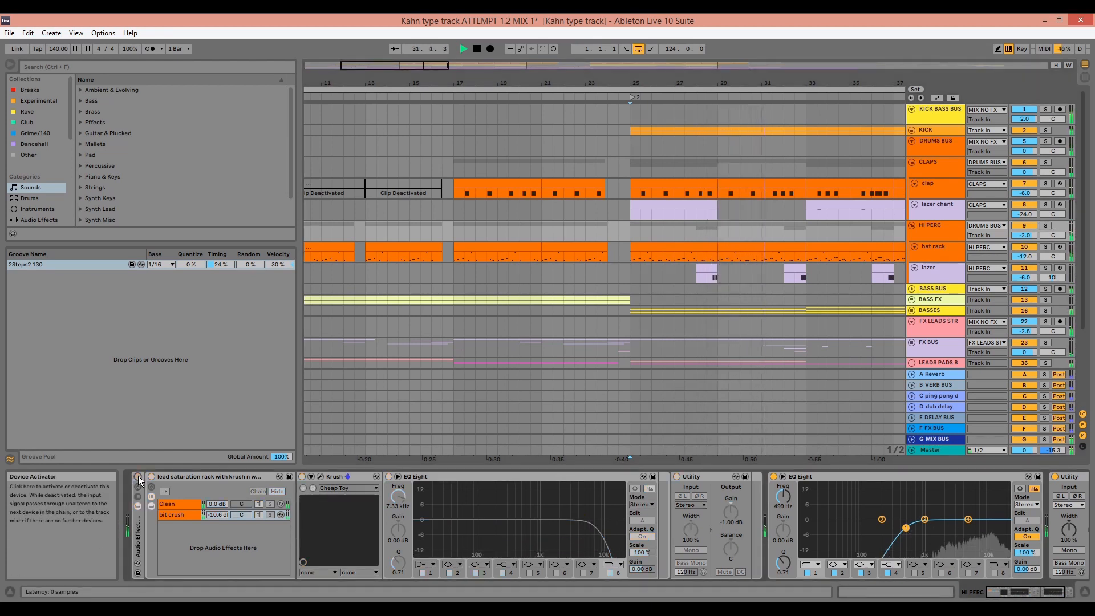
{"action": "key", "text": "space"}
{"action": "key", "text": "space"}
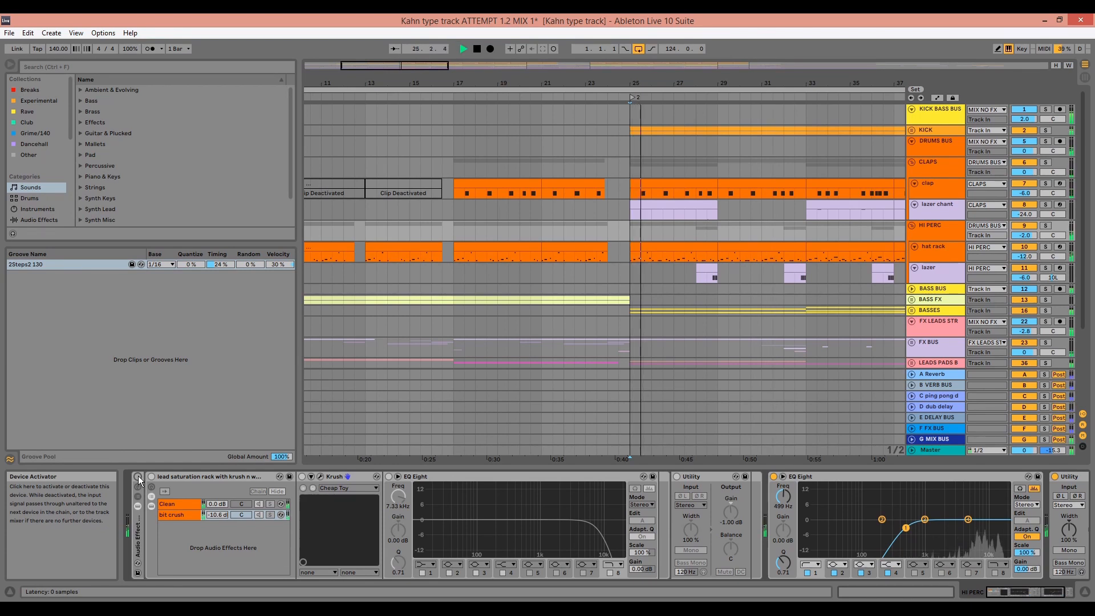
{"action": "left_click", "coordinate": [138, 476]}
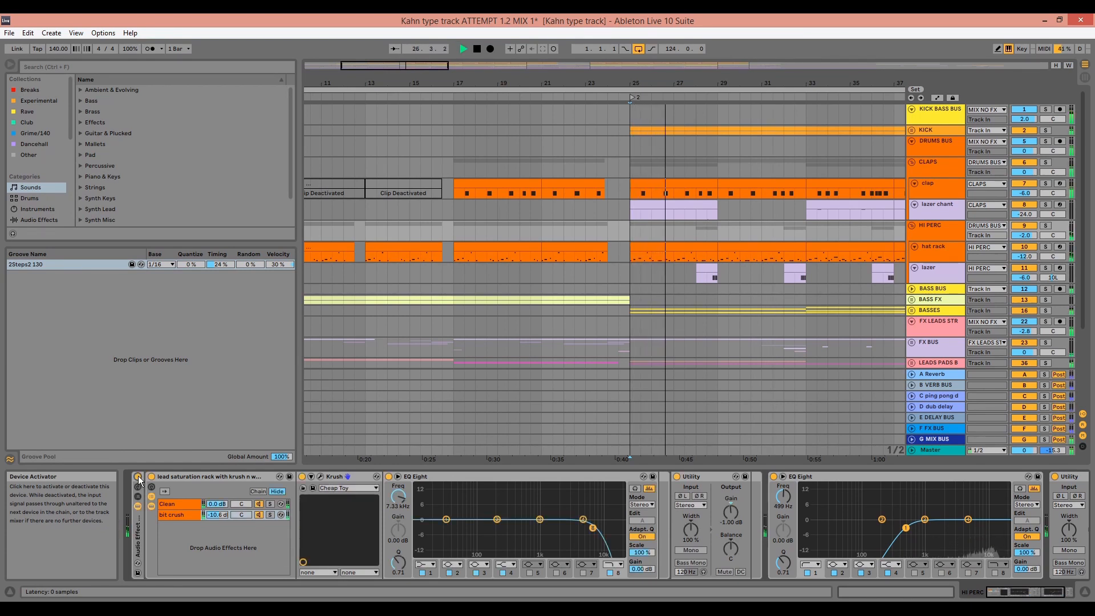